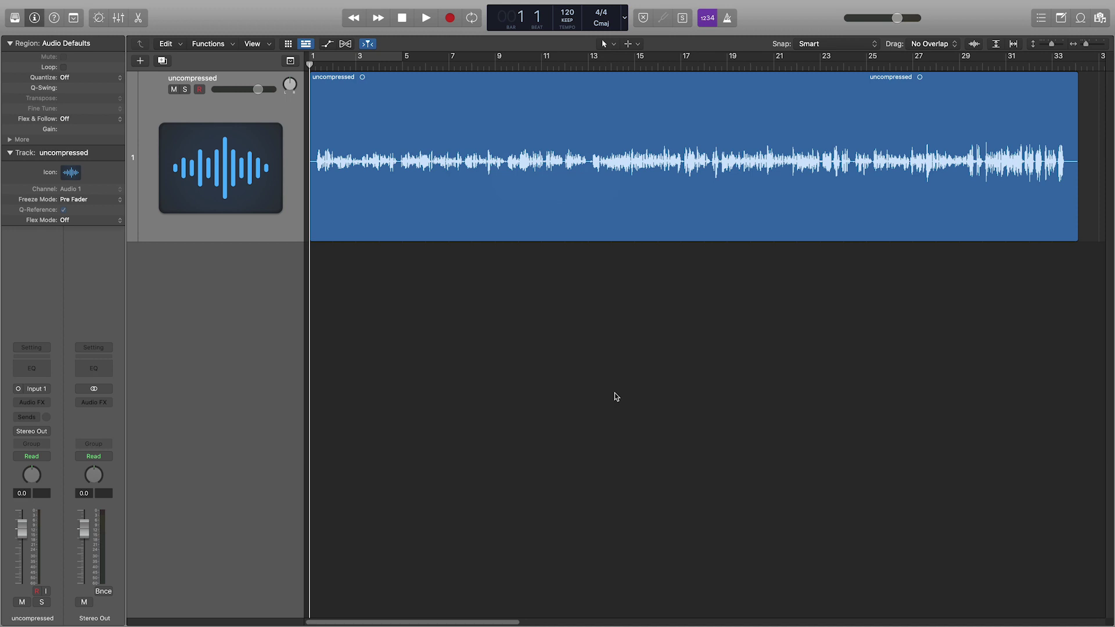
- Play the vocal track from the start and again from bar 27 to compare the levels of its quiet and loud passages
key("space")
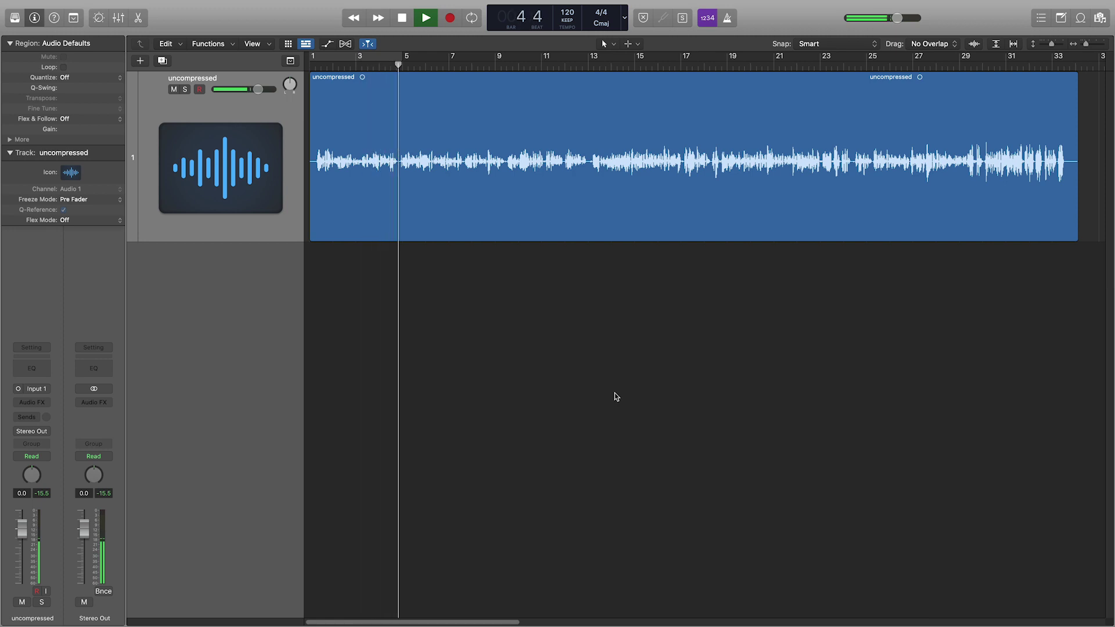
key("space")
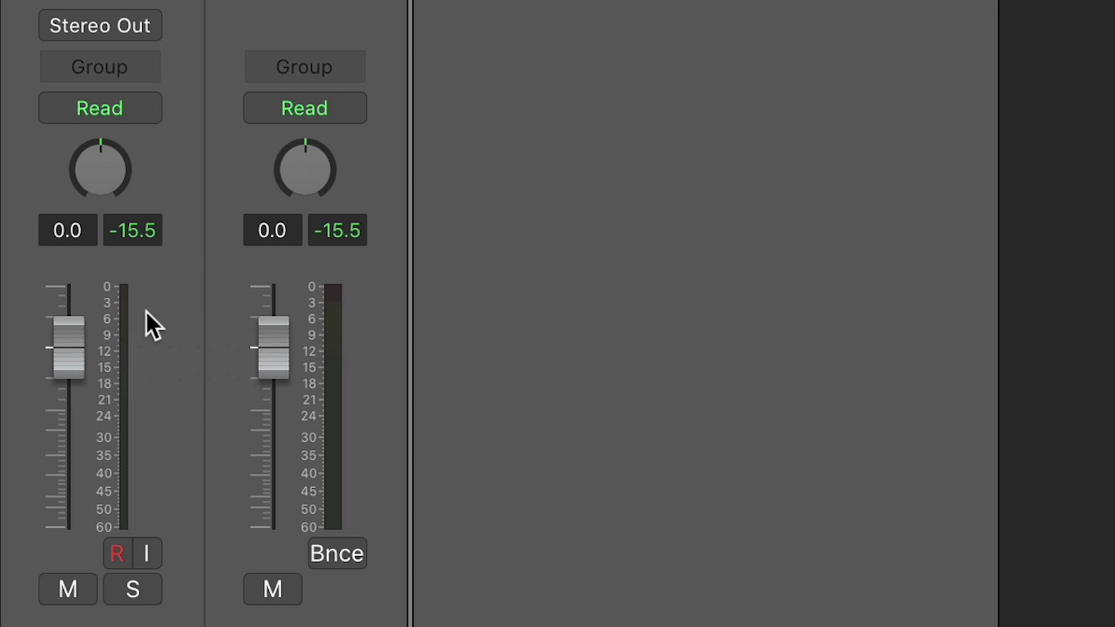
key("space")
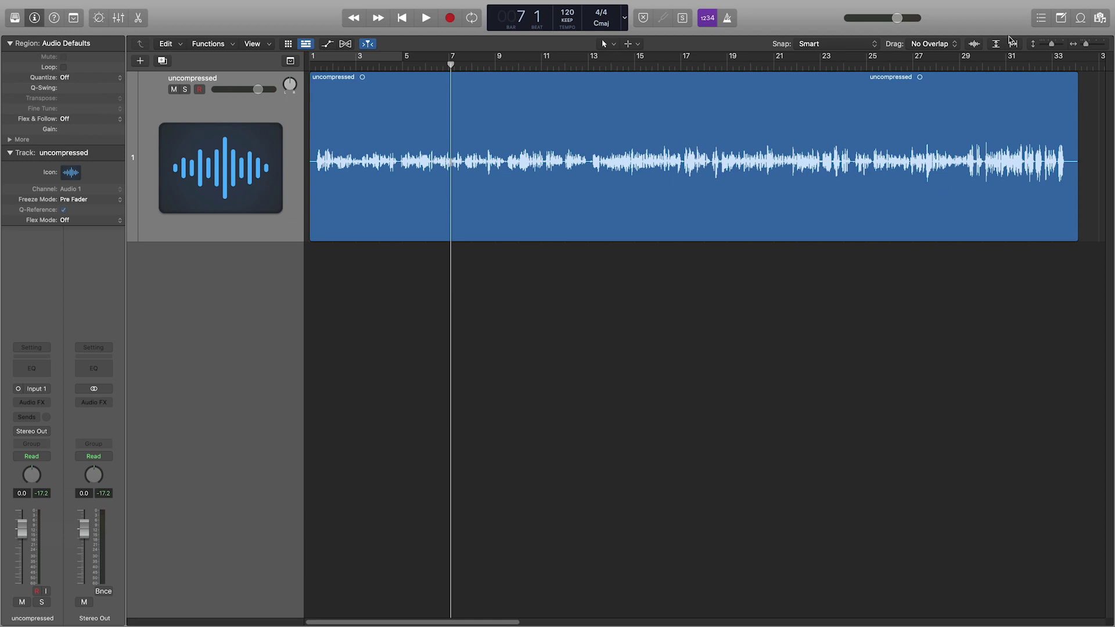
left_click(914, 67)
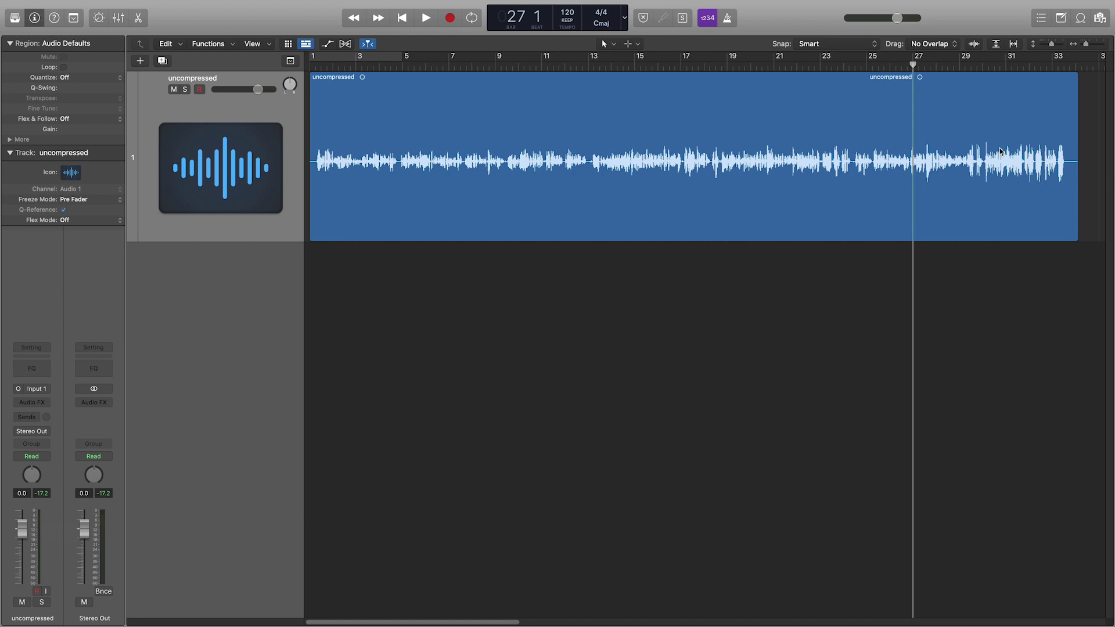
key("space")
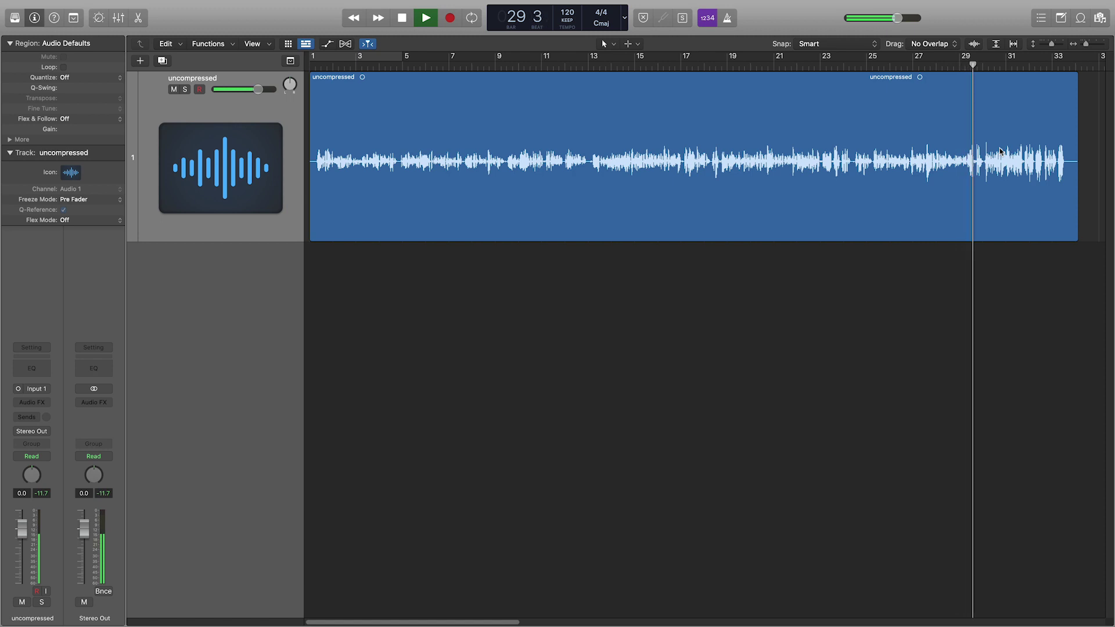
key("space")
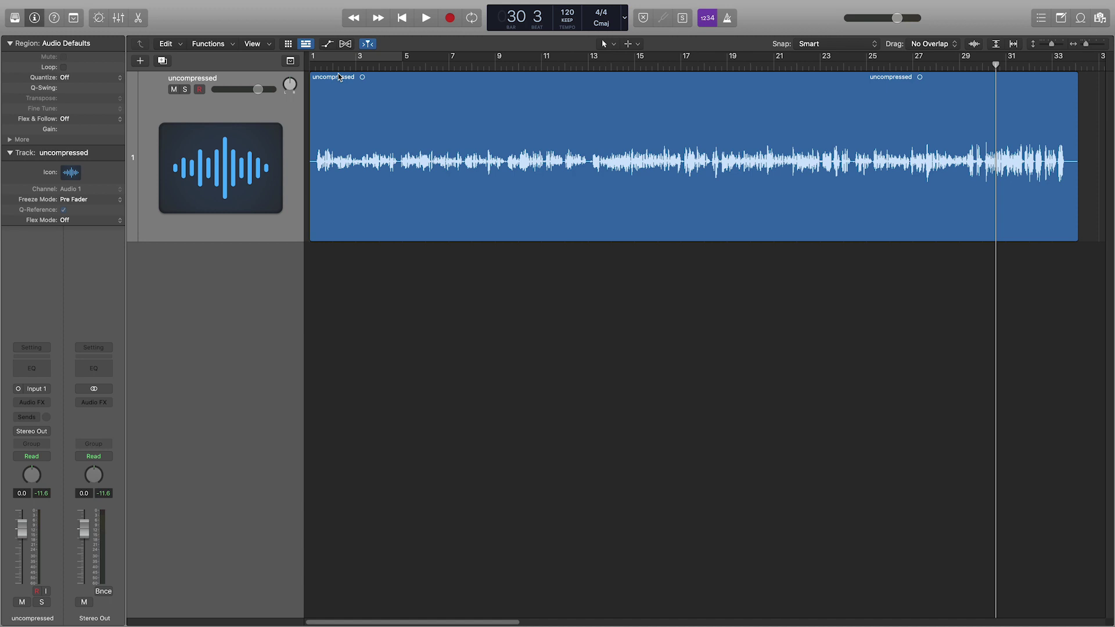
- Return the playhead to bar 1, turn on cycle mode and stretch the cycle range across the whole vocal region
left_click(312, 66)
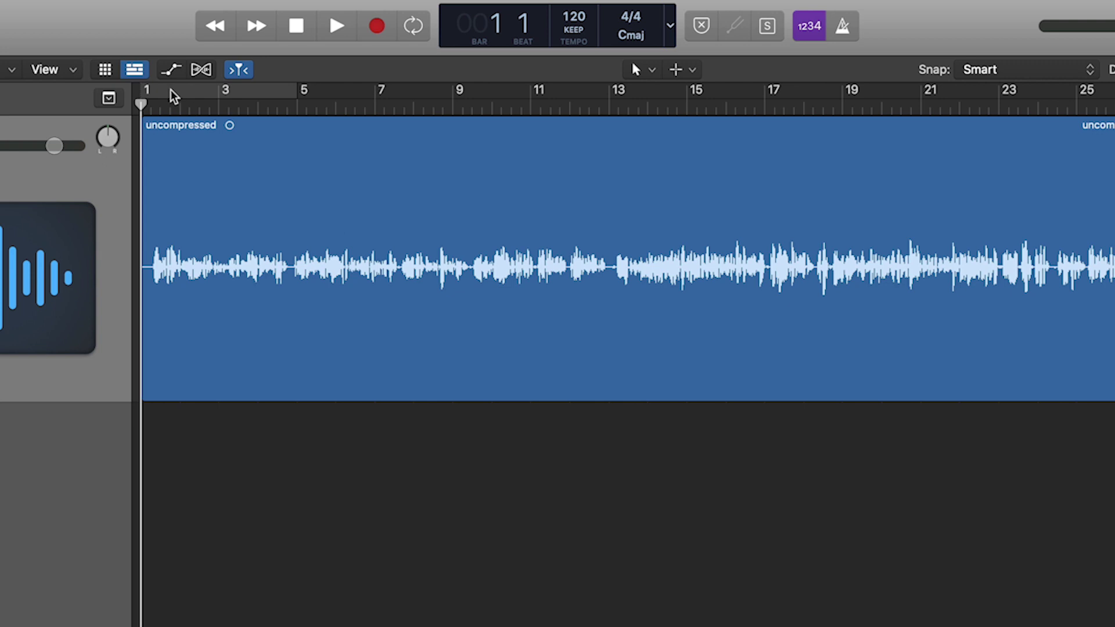
left_click(328, 57)
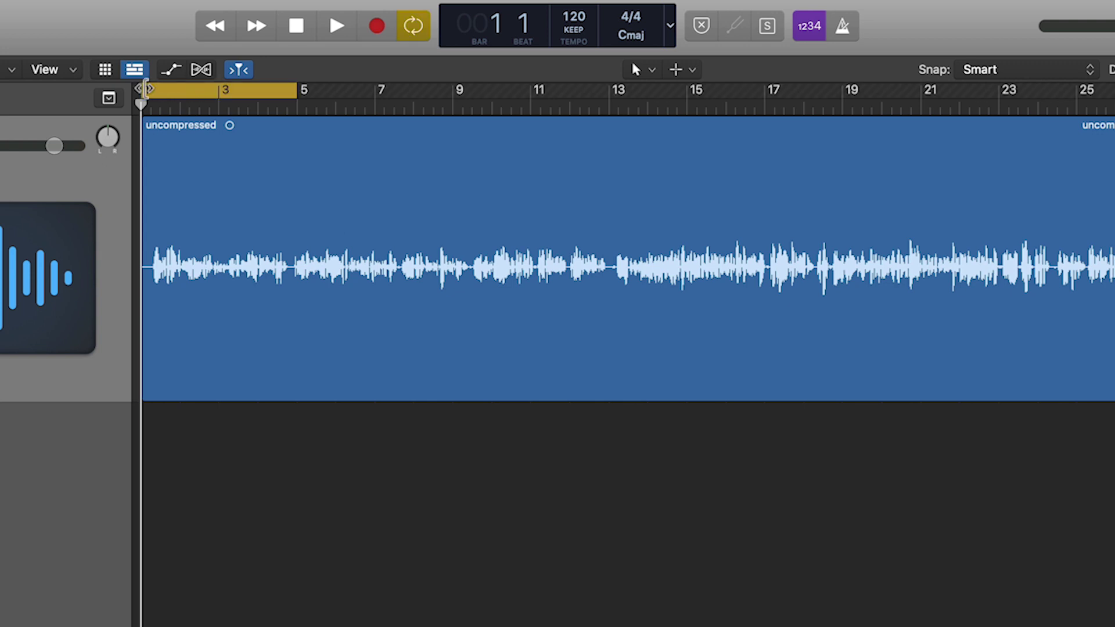
left_click_drag(143, 89, 153, 90)
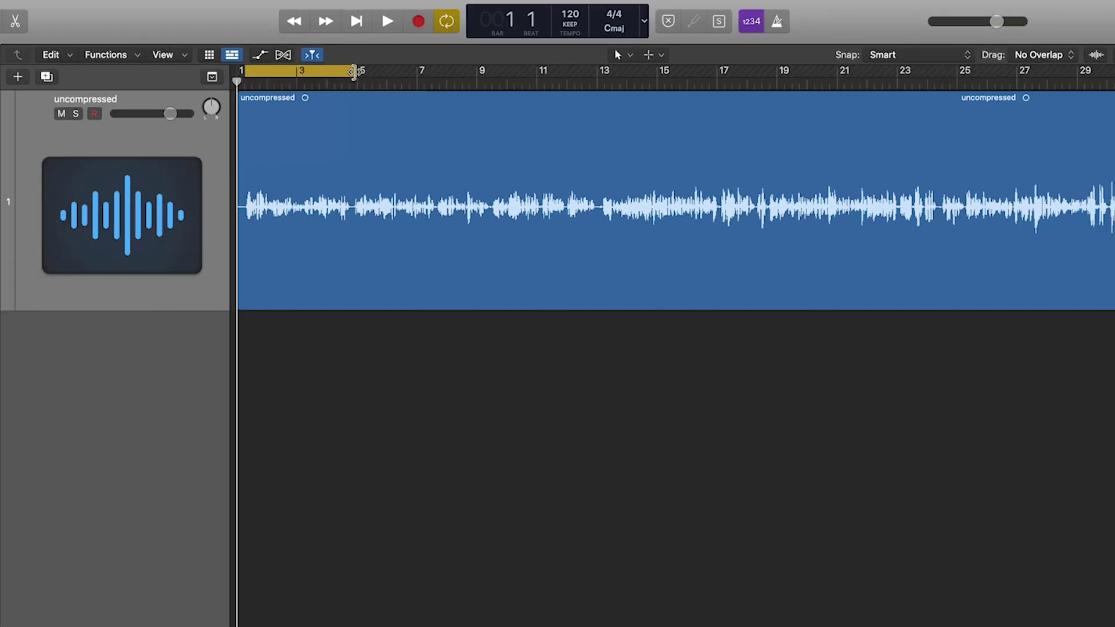
left_click_drag(353, 70, 1065, 63)
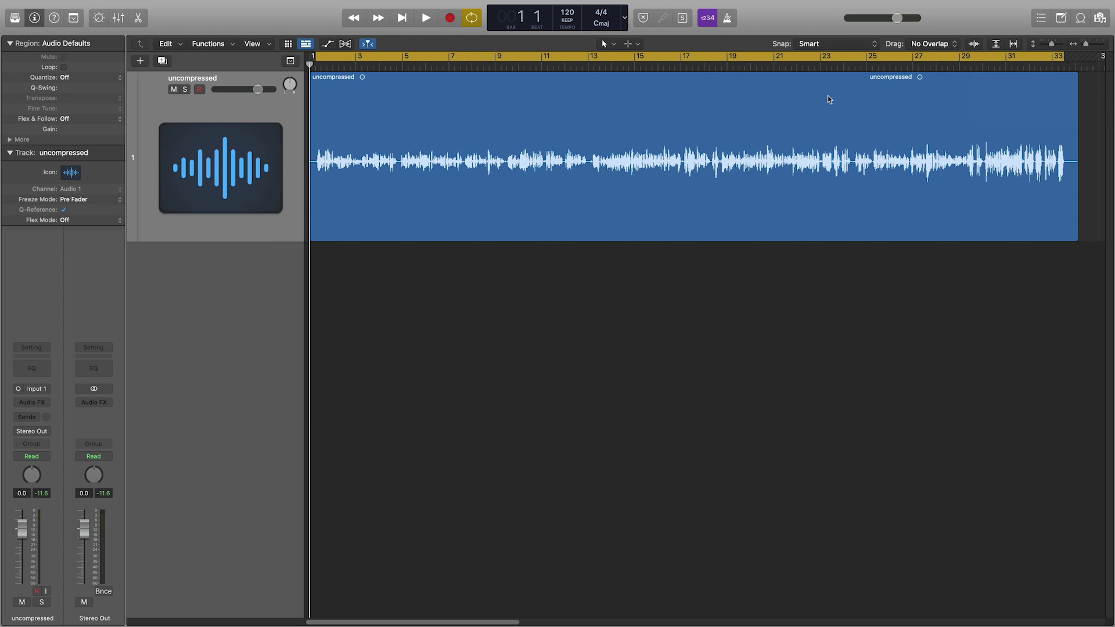
- Play the cycle range from its start and across its end from bar 32 to check that it loops
key("space")
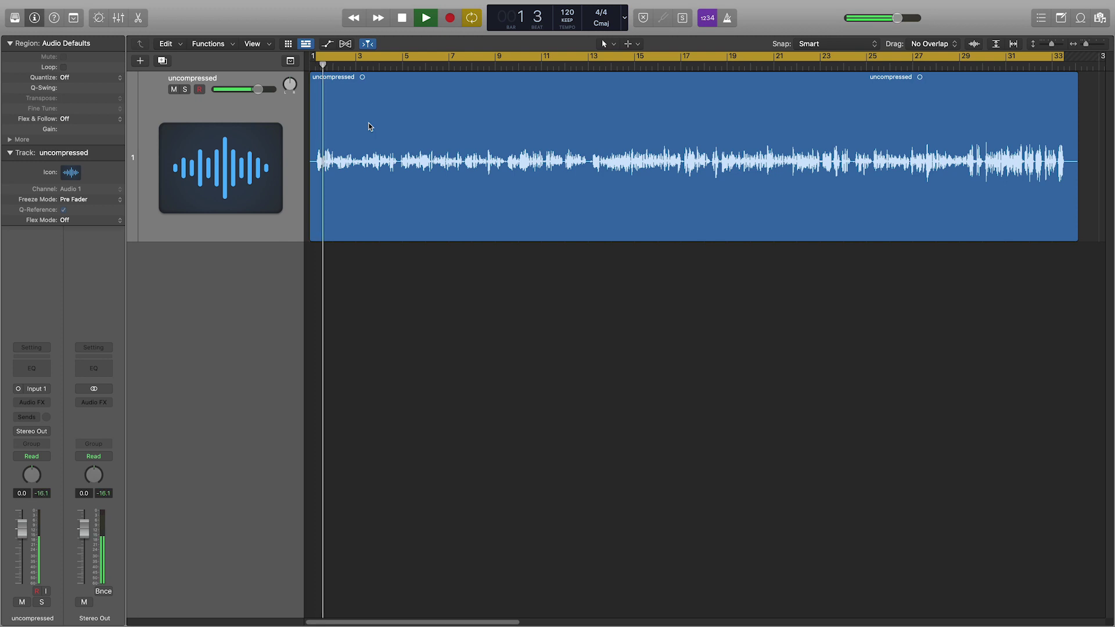
left_click(1041, 71)
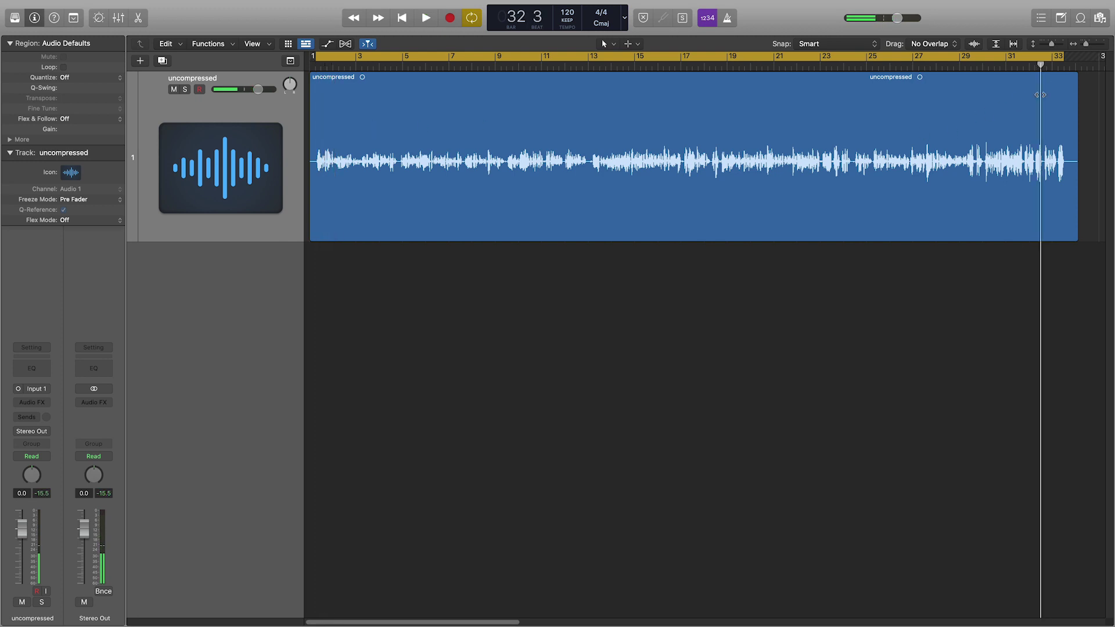
left_click(1043, 67)
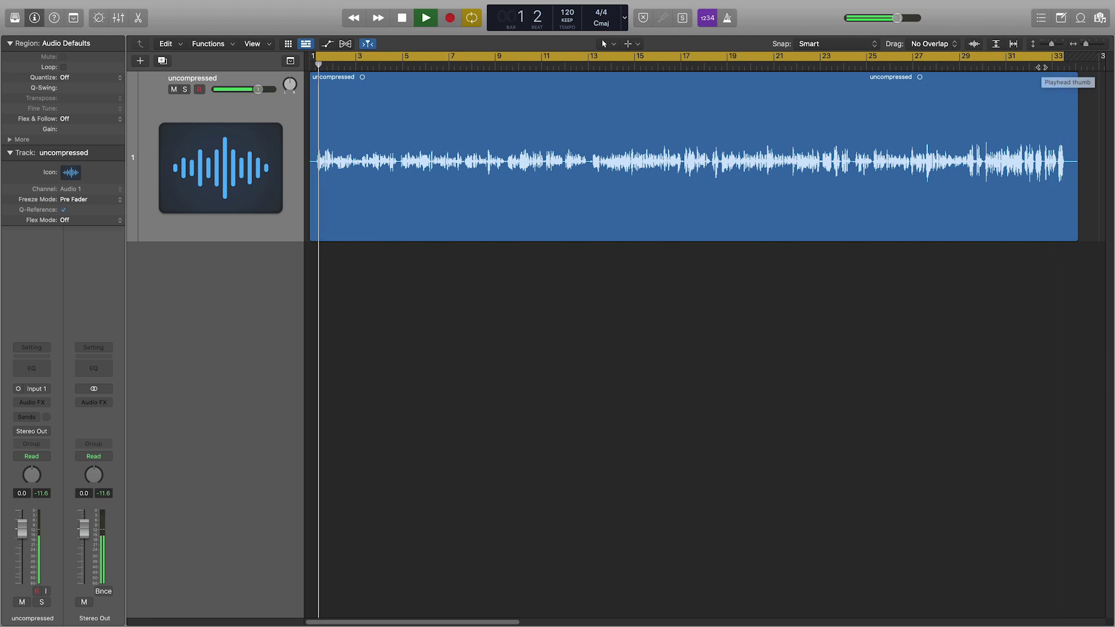
key("space")
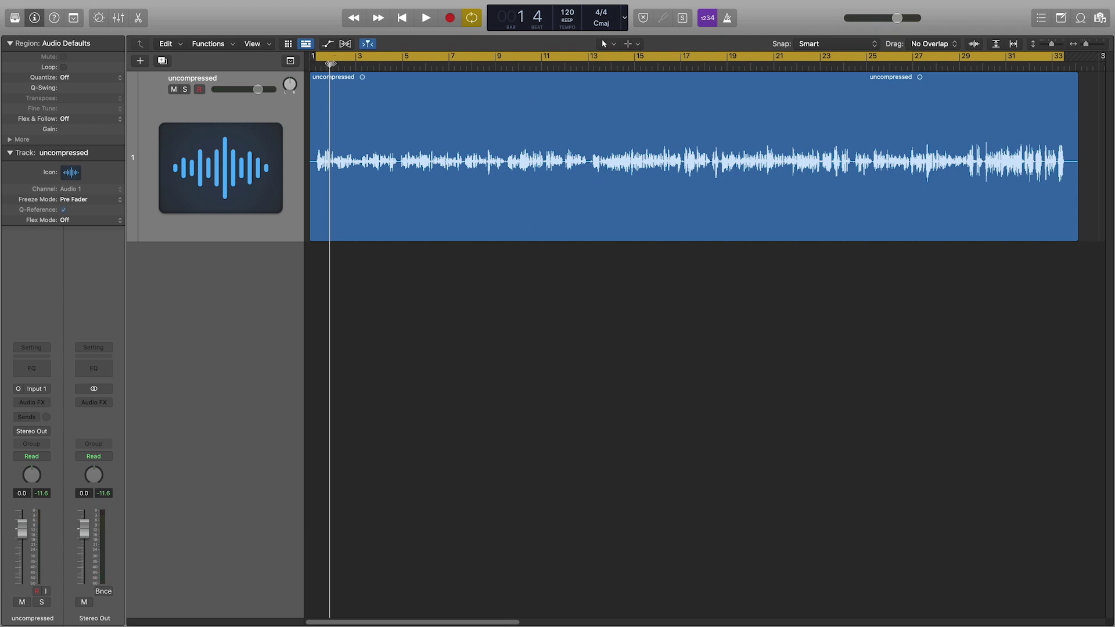
- Narrow the cycle range to bar 13 through about bar 18 and play the looped passage
left_click_drag(319, 56, 620, 69)
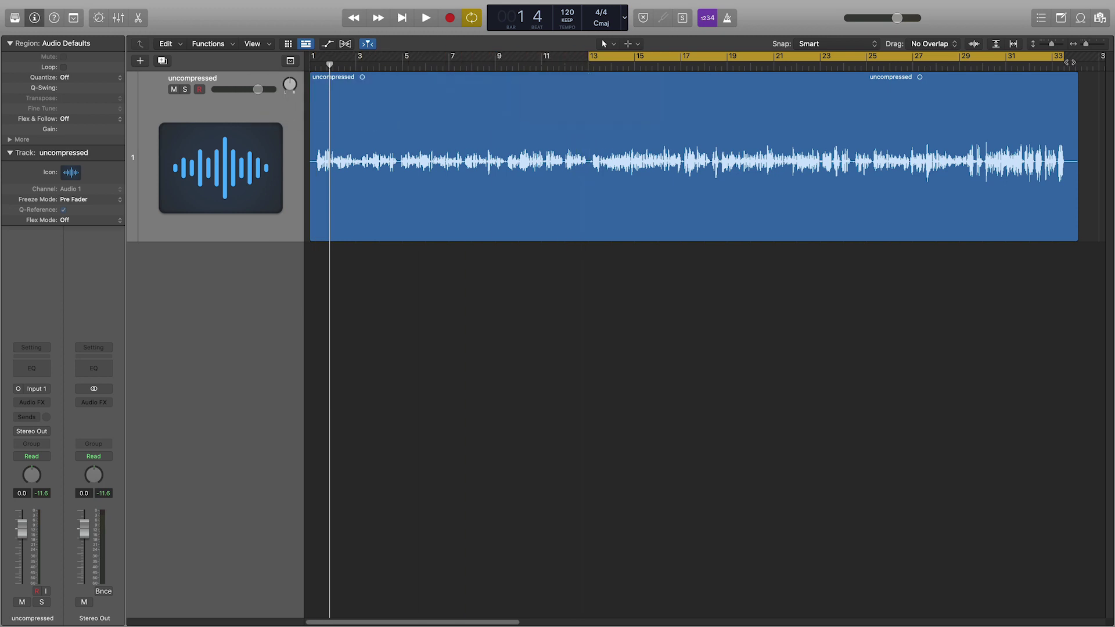
left_click_drag(1066, 58, 709, 59)
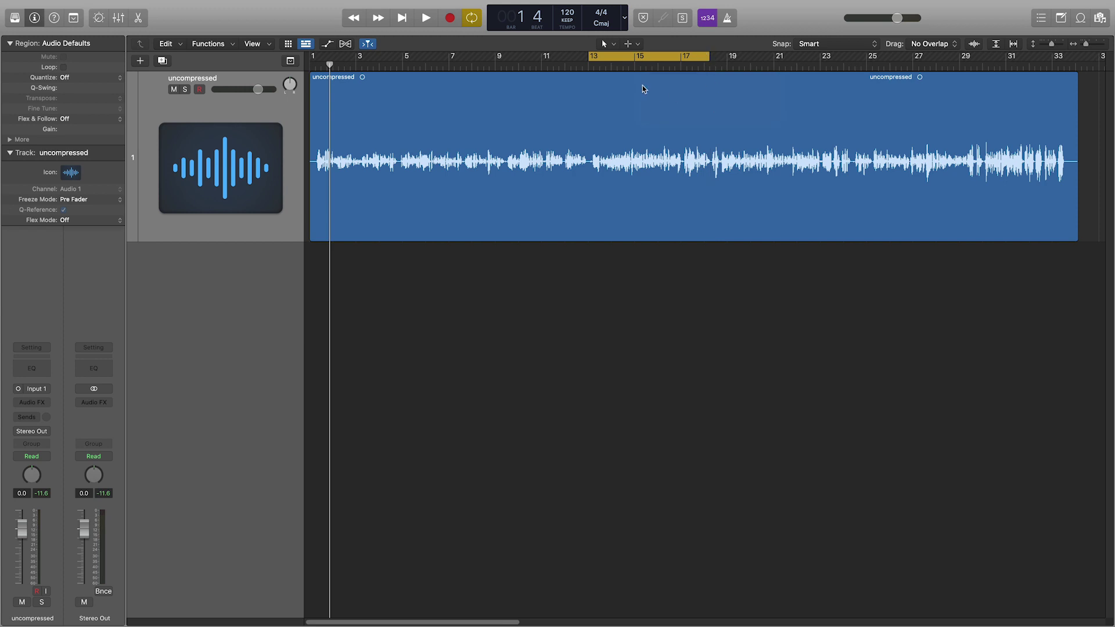
key("space")
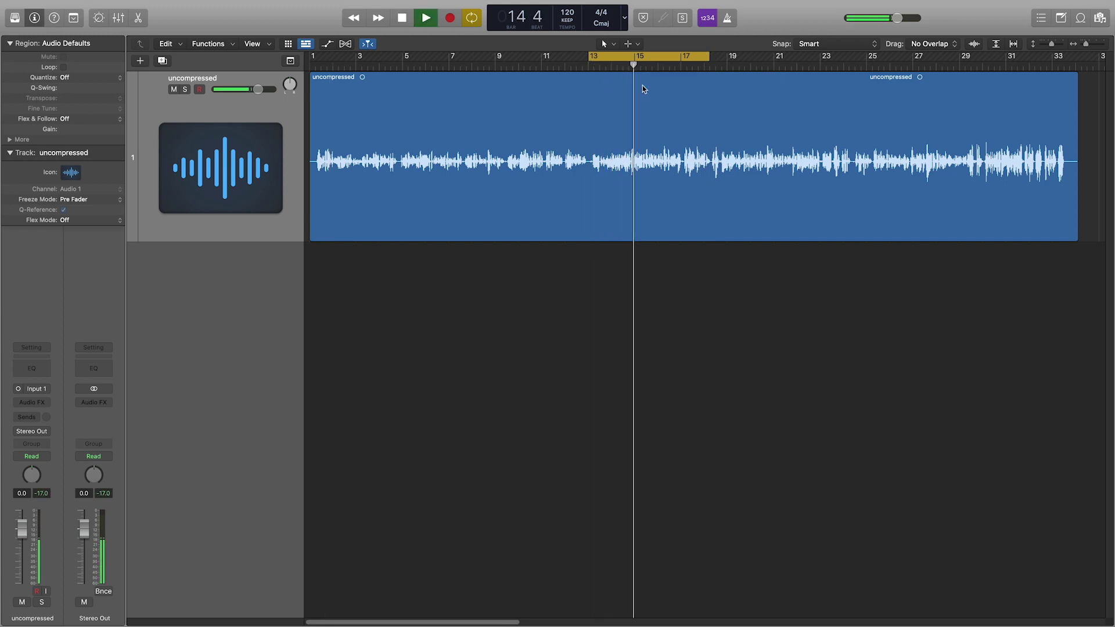
key("space")
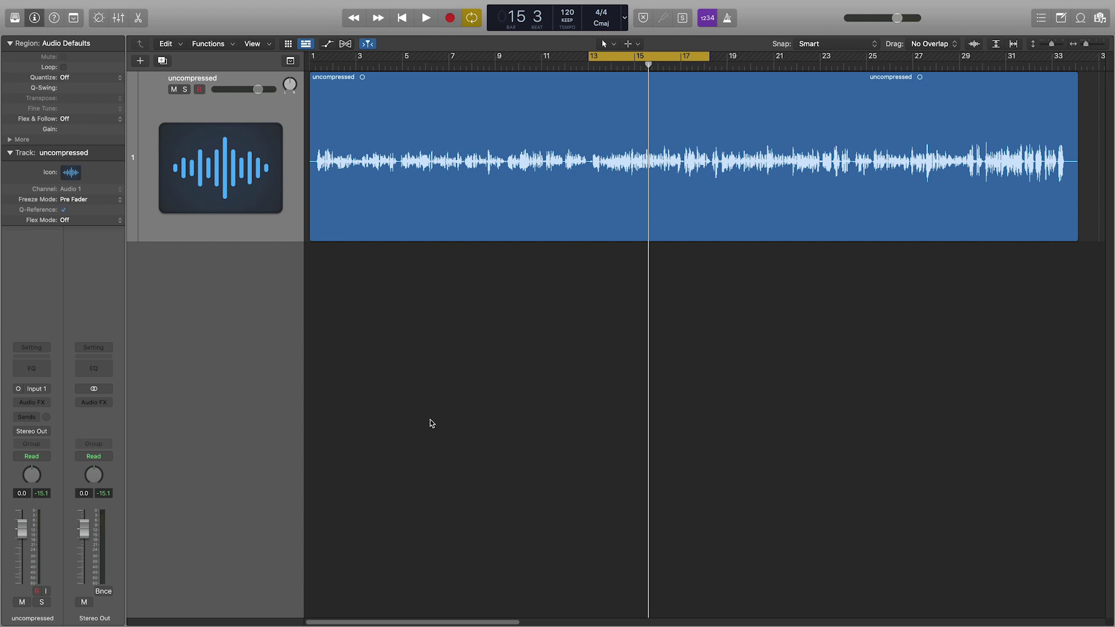
- Insert a mono Compressor on the uncompressed vocal track and reposition its plug-in window
left_click(32, 403)
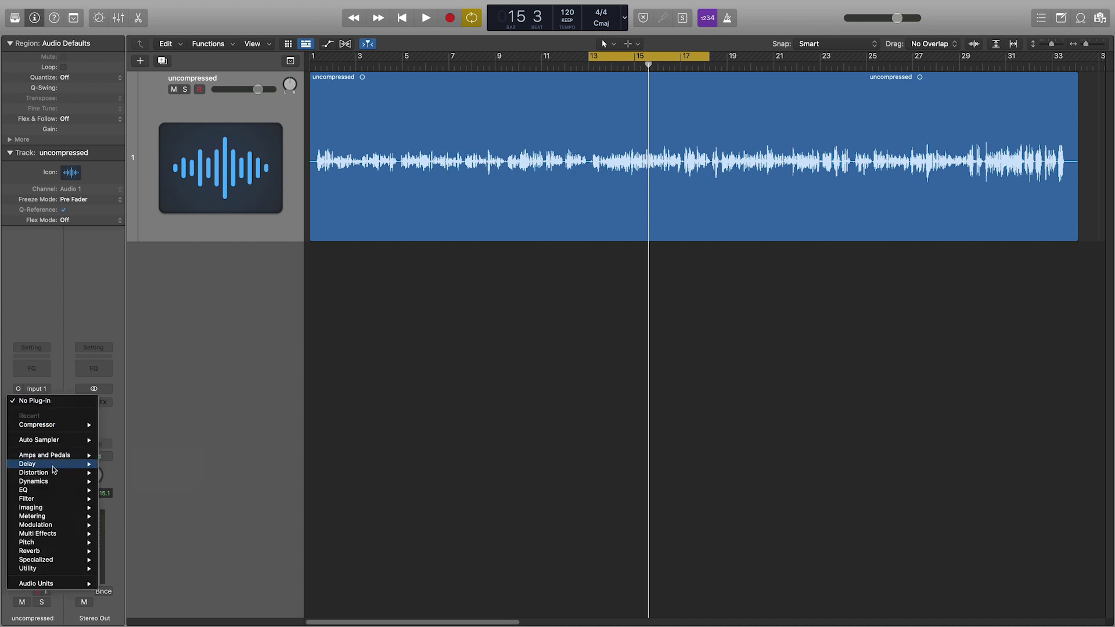
mouse_move(54, 483)
mouse_move(140, 491)
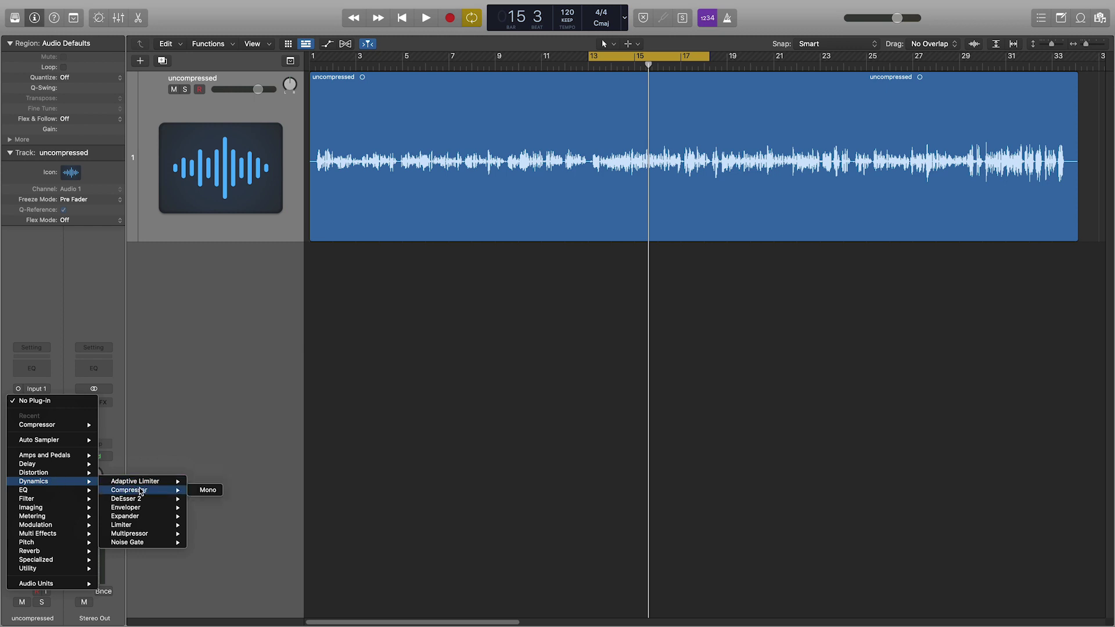
left_click(208, 491)
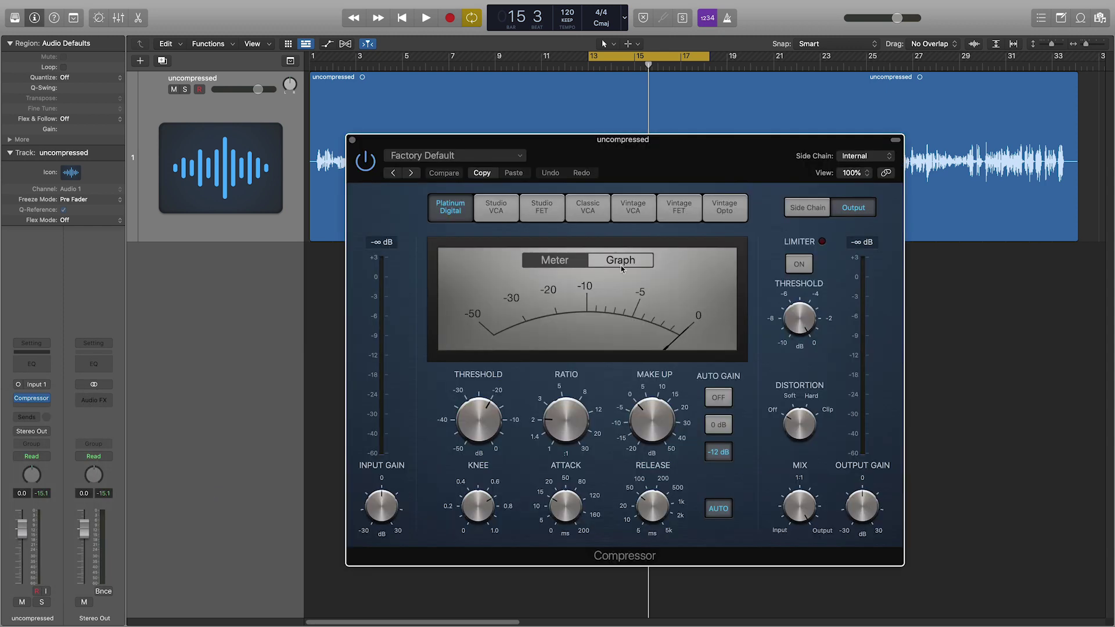
left_click_drag(671, 142, 636, 111)
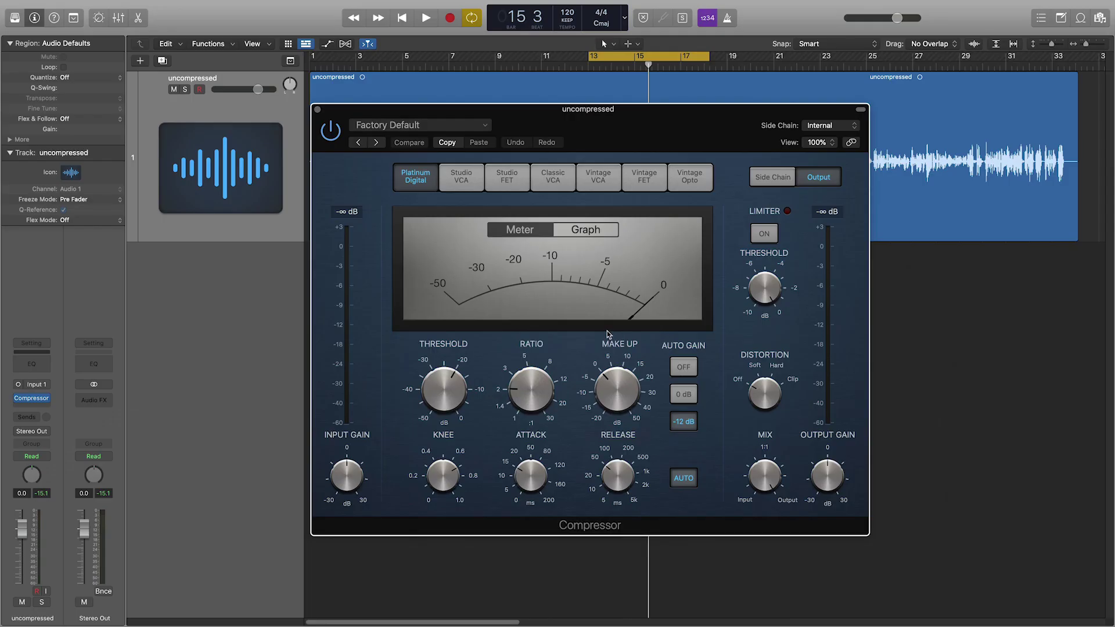
- Turn off the compressor's auto gain and automatic release, and set its main threshold to 0 dB
mouse_move(461, 354)
mouse_move(524, 428)
mouse_move(610, 392)
mouse_move(828, 487)
mouse_move(637, 481)
mouse_move(453, 472)
left_click(691, 370)
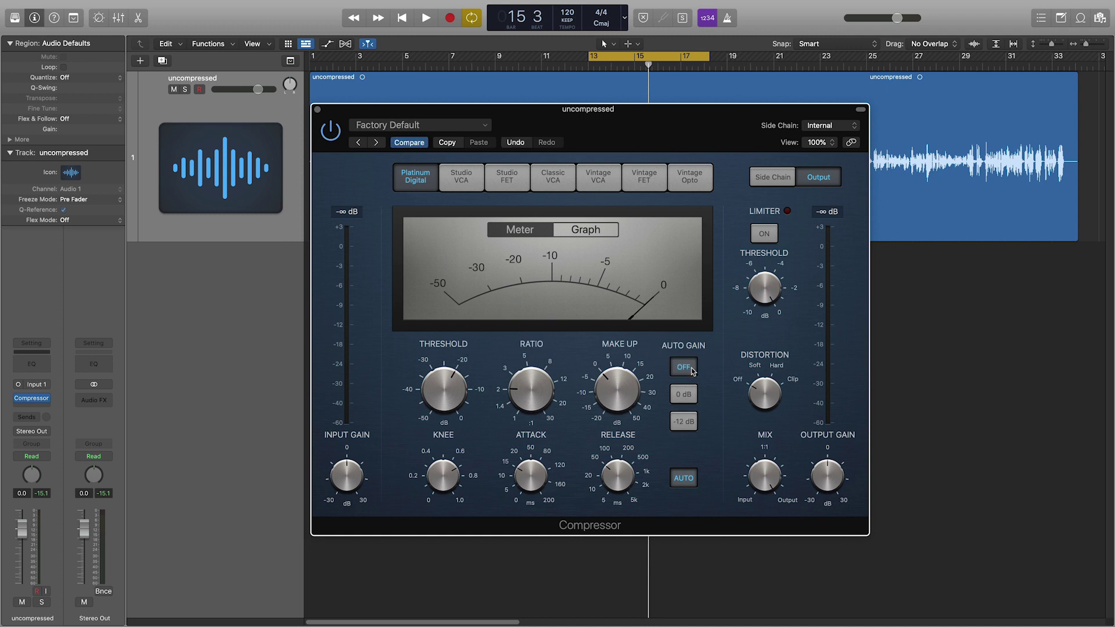
left_click(688, 481)
left_click_drag(427, 404, 449, 422)
- Lower the compressor's threshold to just above -40 dB while listening to the looped vocal
mouse_move(452, 403)
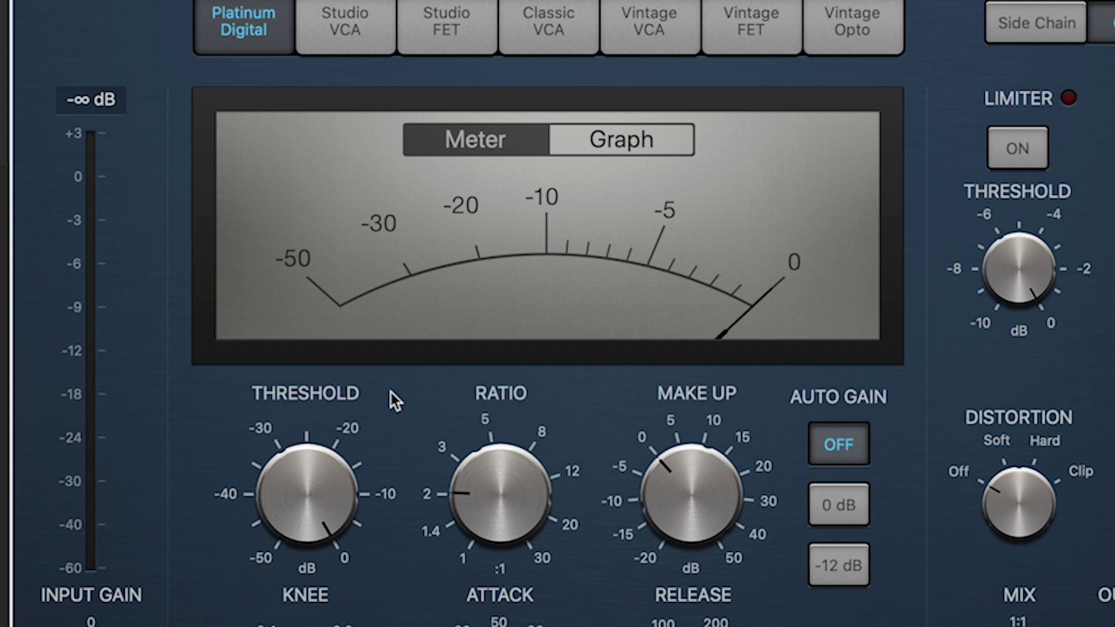
mouse_move(273, 494)
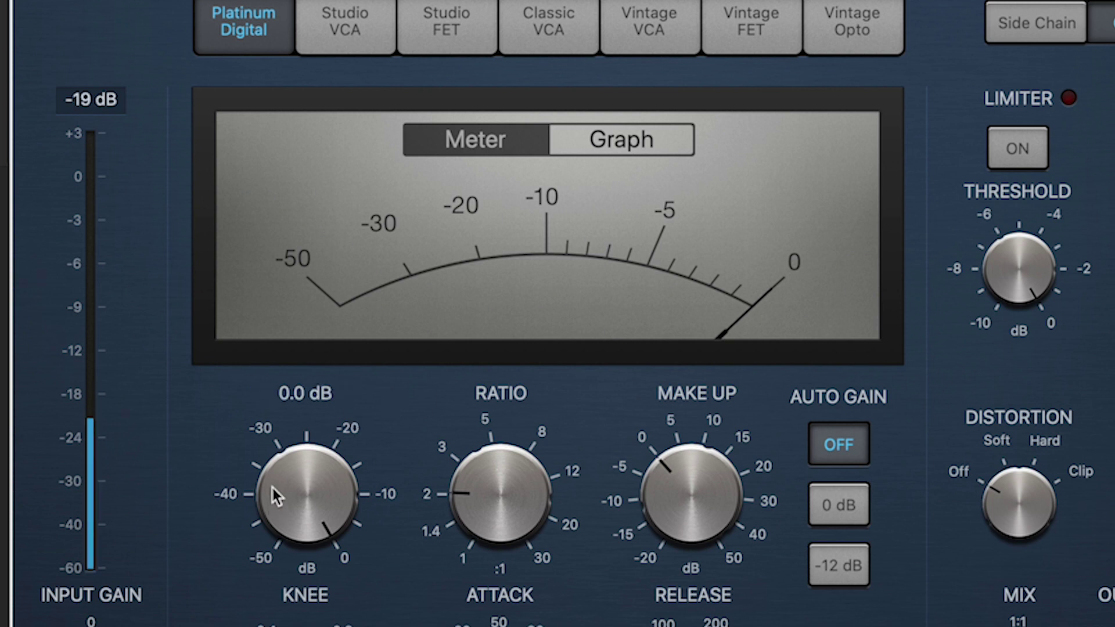
left_click_drag(273, 470, 274, 626)
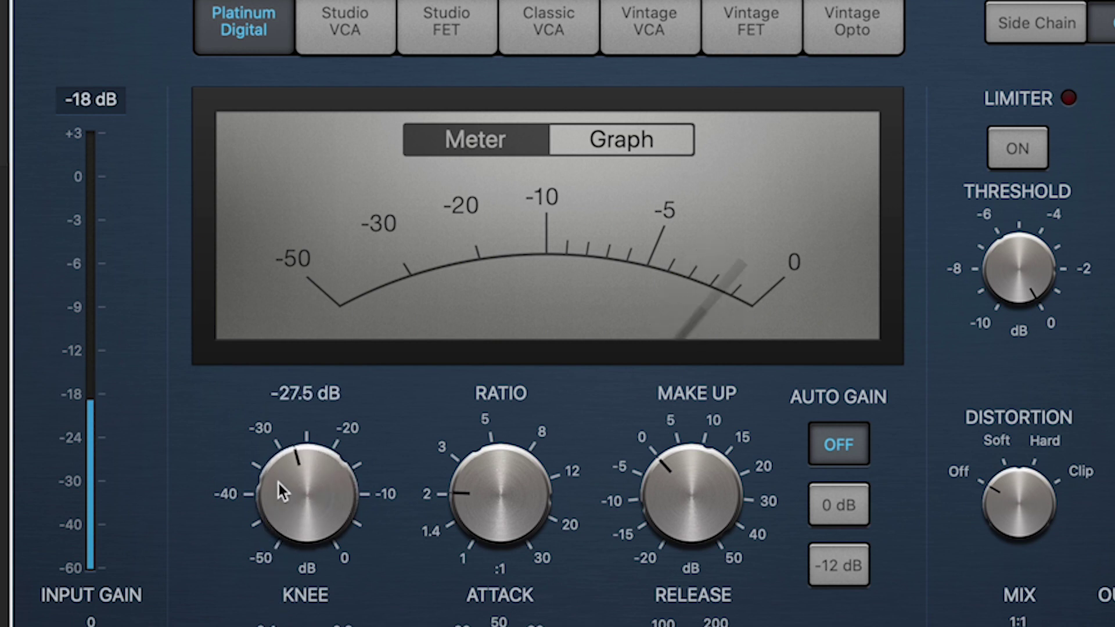
left_click_drag(279, 482, 285, 549)
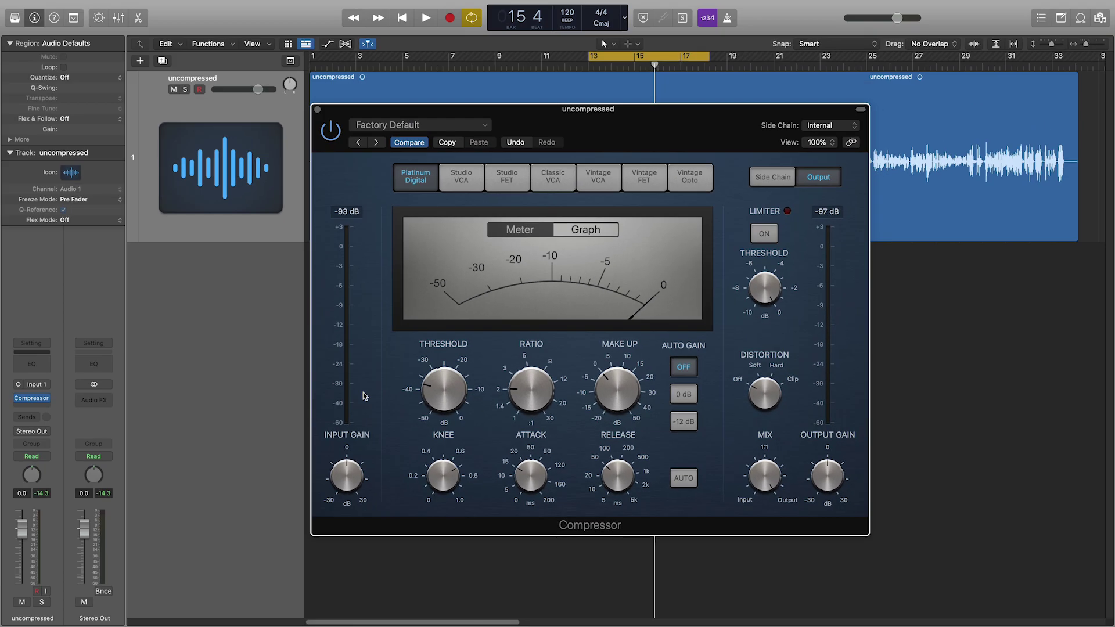
- Raise the compressor's ratio to 3.9:1 and play the looped vocal
mouse_move(433, 399)
mouse_move(492, 362)
left_click_drag(493, 357, 536, 445)
key("space")
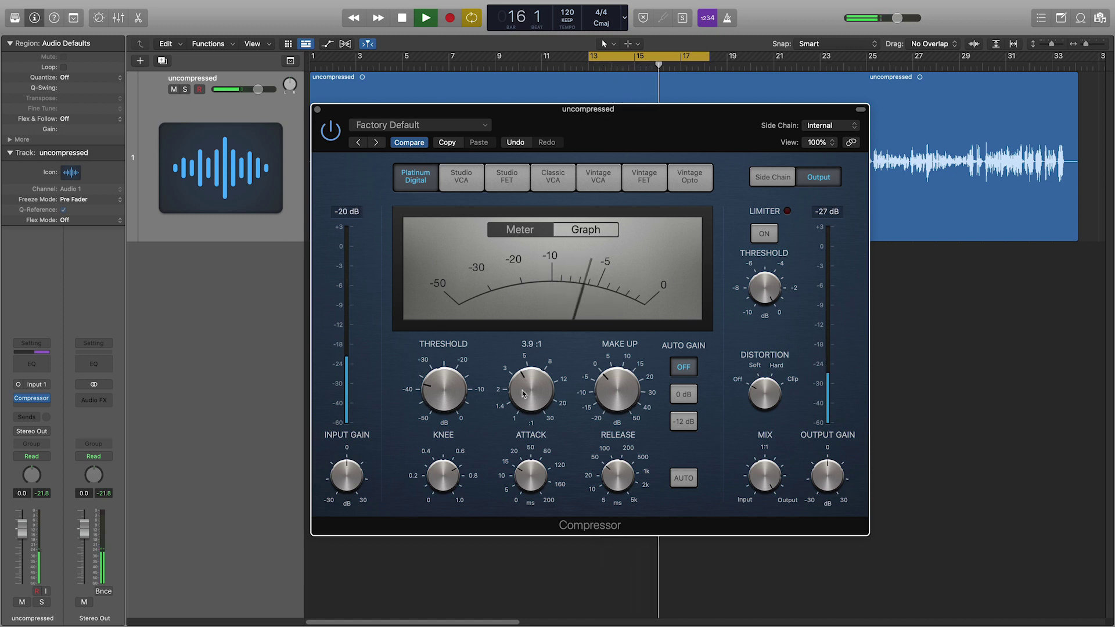
- Try the compressor's ratio at its 1:1 minimum and at 30:1 to compare their effect on the looped vocal
scroll(522, 395, "down", 3)
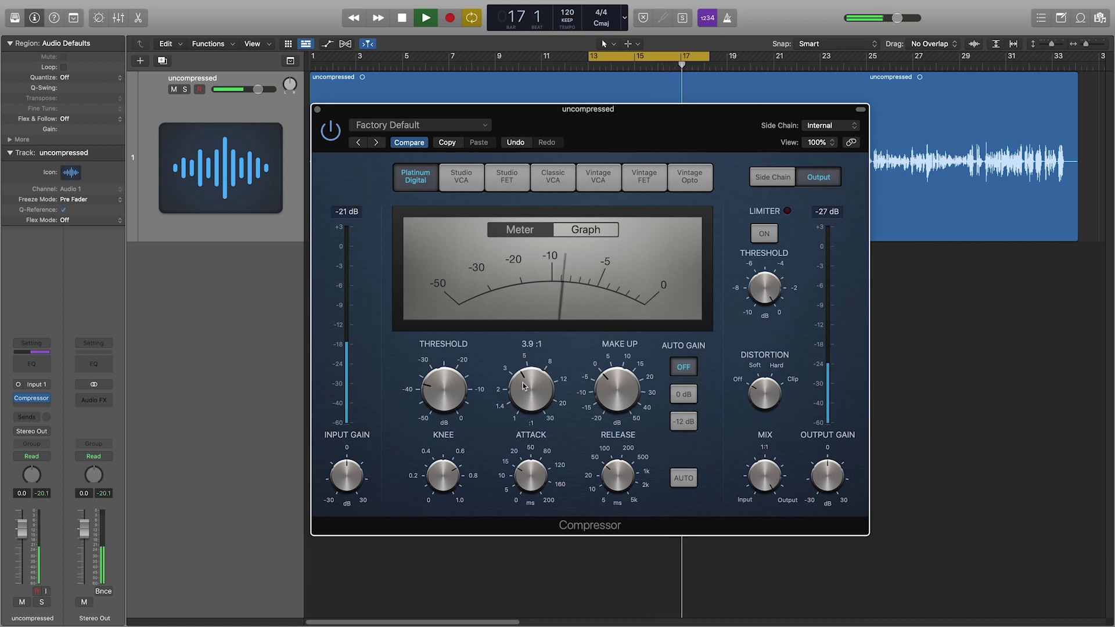
scroll(522, 390, "down", 4)
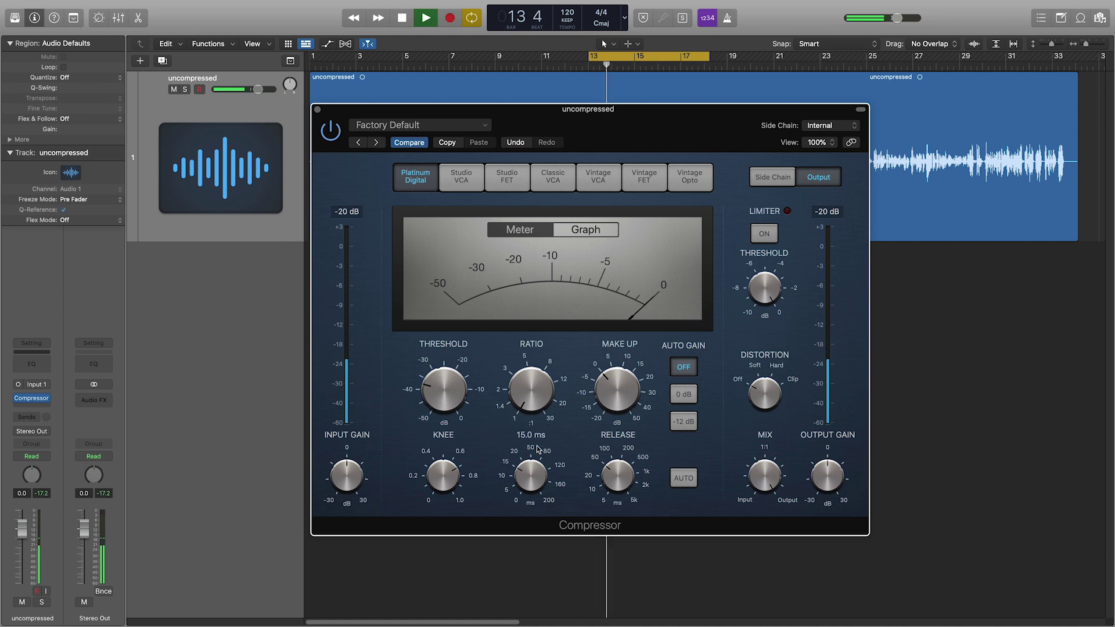
key("space")
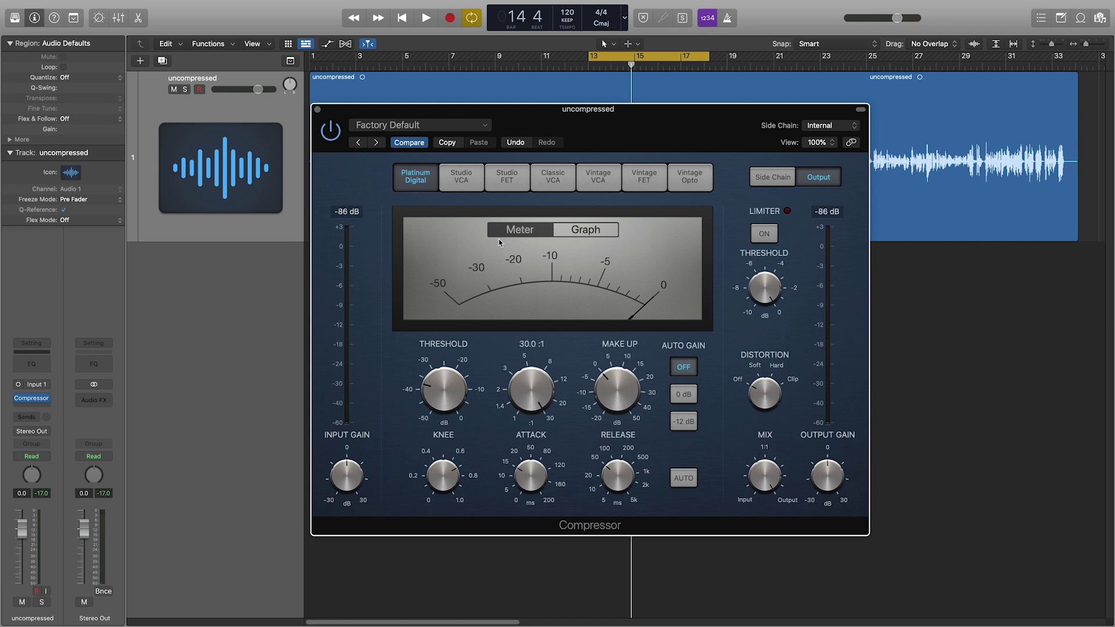
key("space")
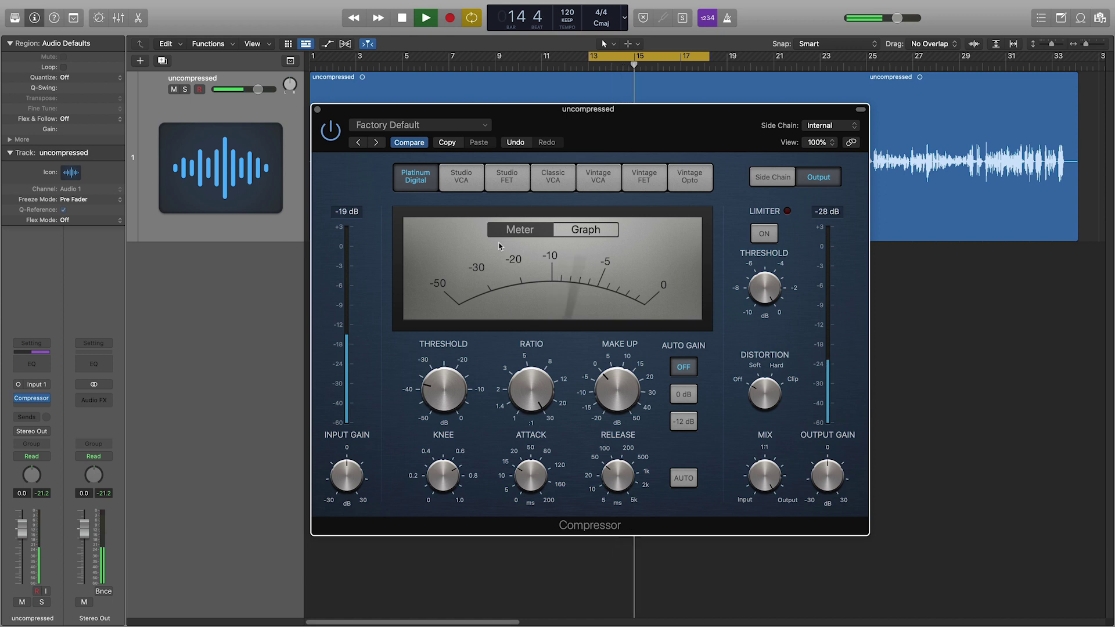
key("space")
- Set the compressor's ratio to 4.1:1 and play the looped vocal passage
mouse_move(522, 385)
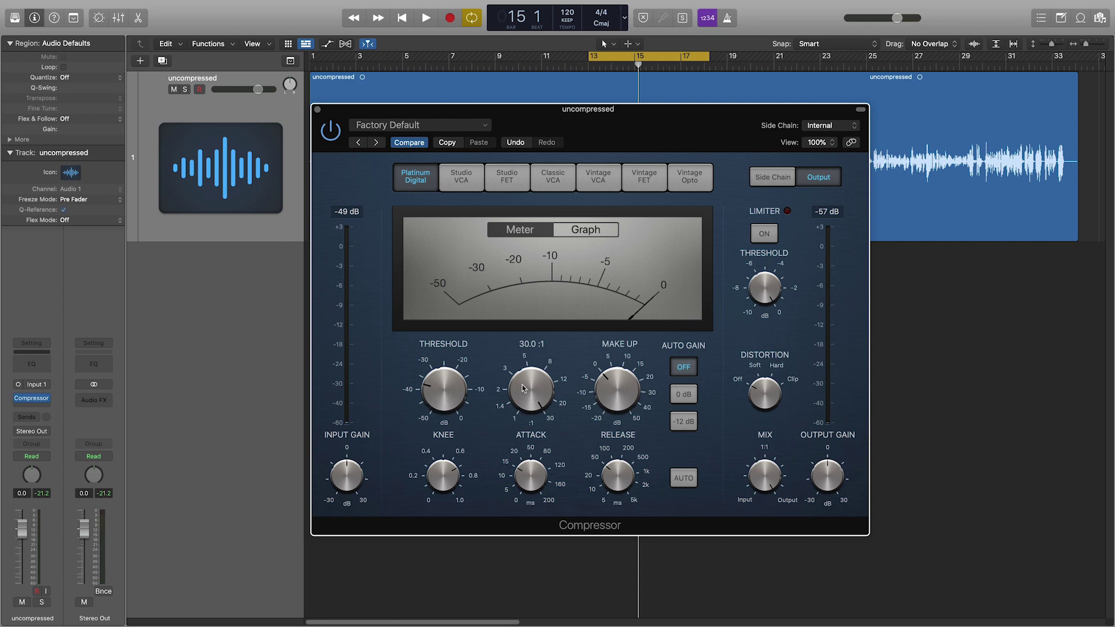
left_click_drag(523, 384, 524, 470)
double_click(544, 347)
type("4")
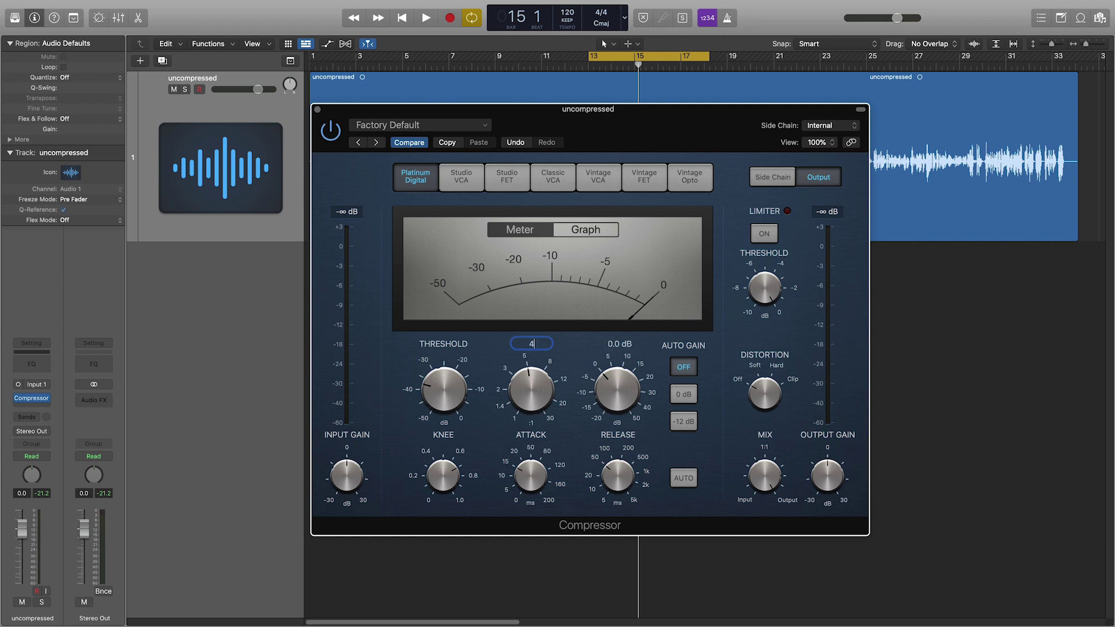
key("Return")
left_click_drag(524, 388, 524, 385)
key("space")
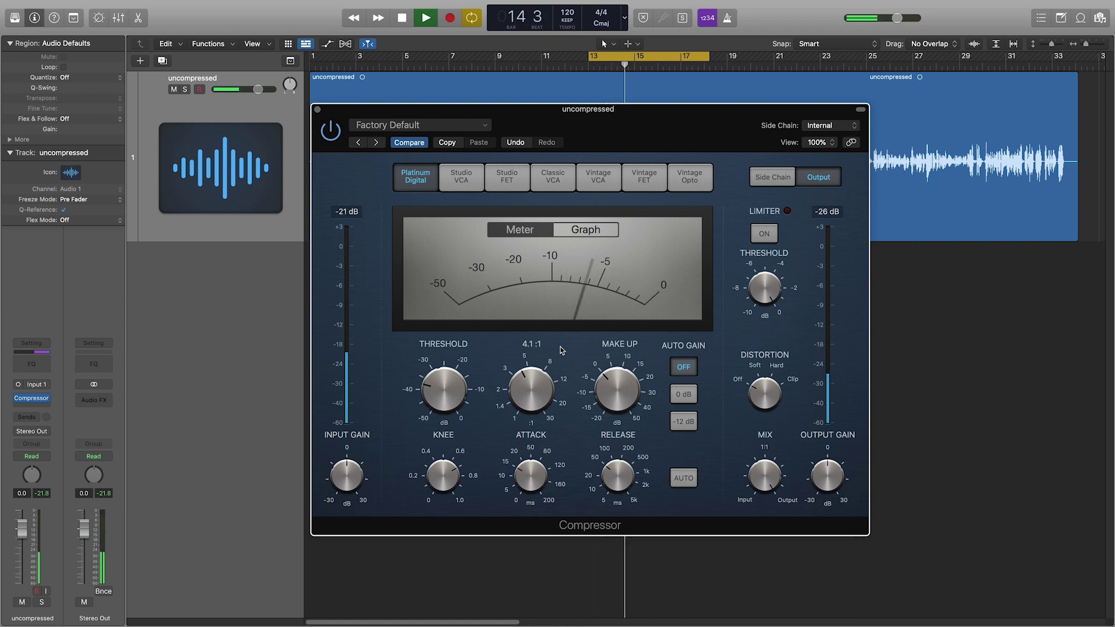
- Compare the compressor's knee at 0.5 and 0.0 on the looped vocal, and return it to 1.0
key("space")
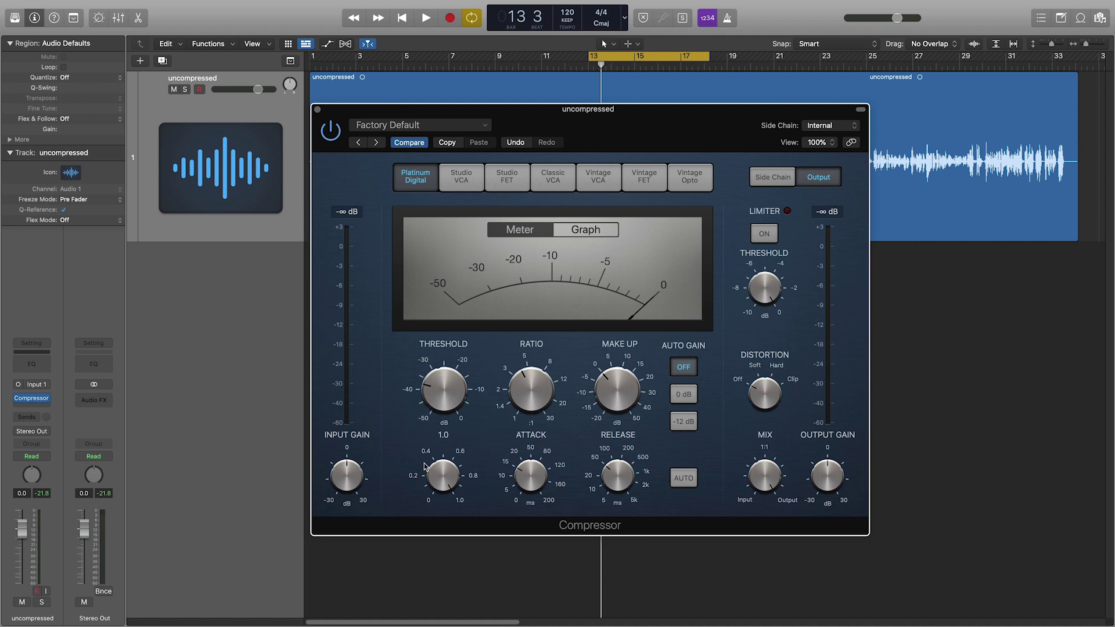
key("space")
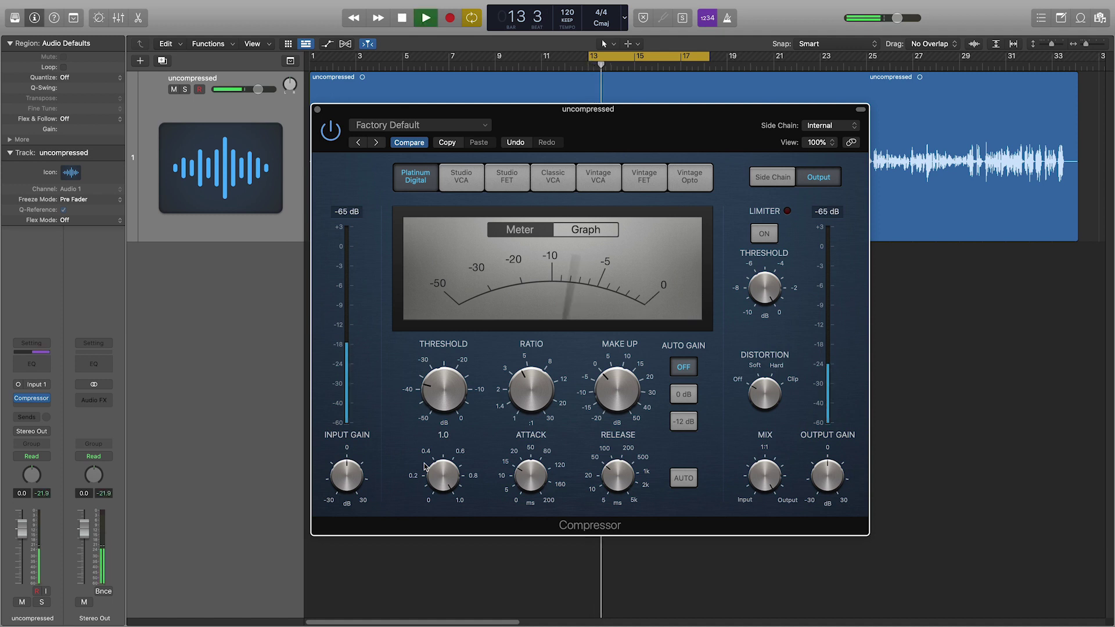
left_click_drag(426, 466, 431, 493)
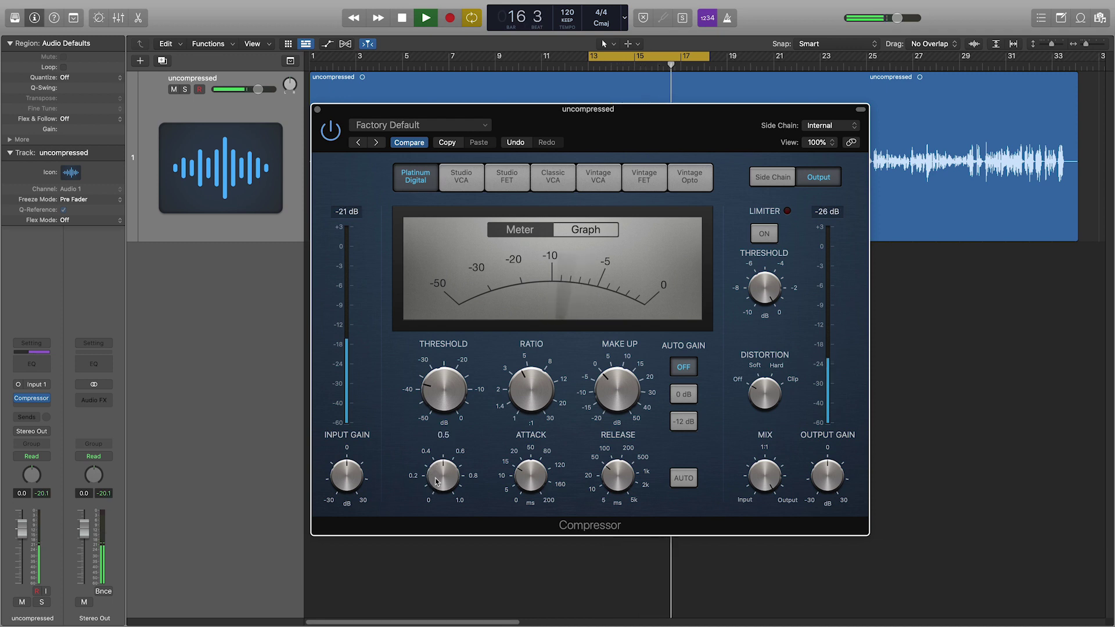
left_click_drag(435, 480, 438, 508)
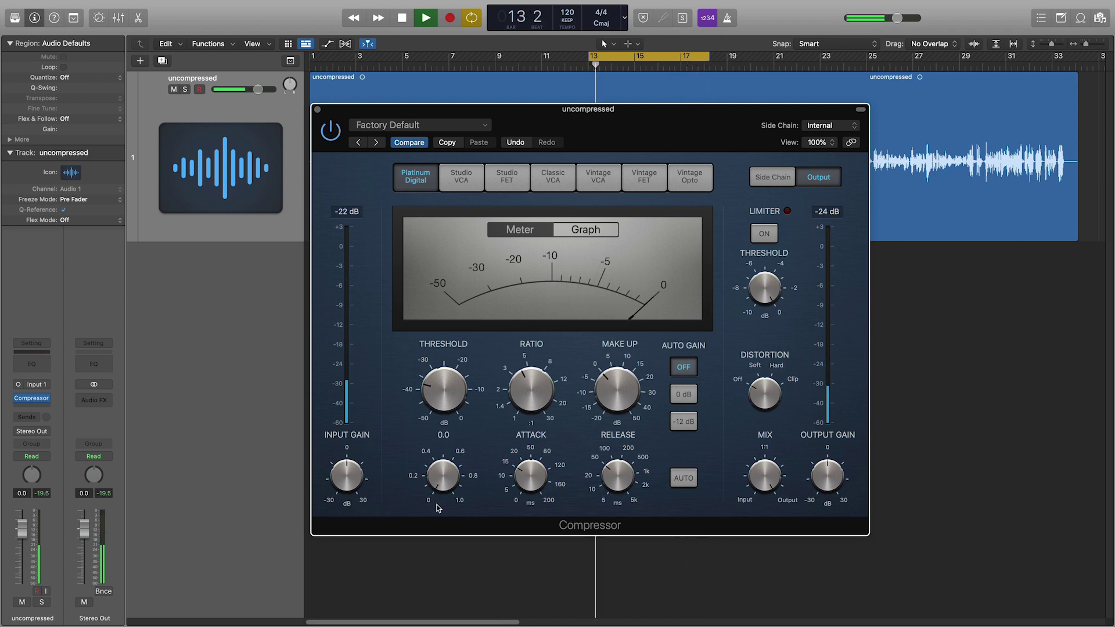
key("space")
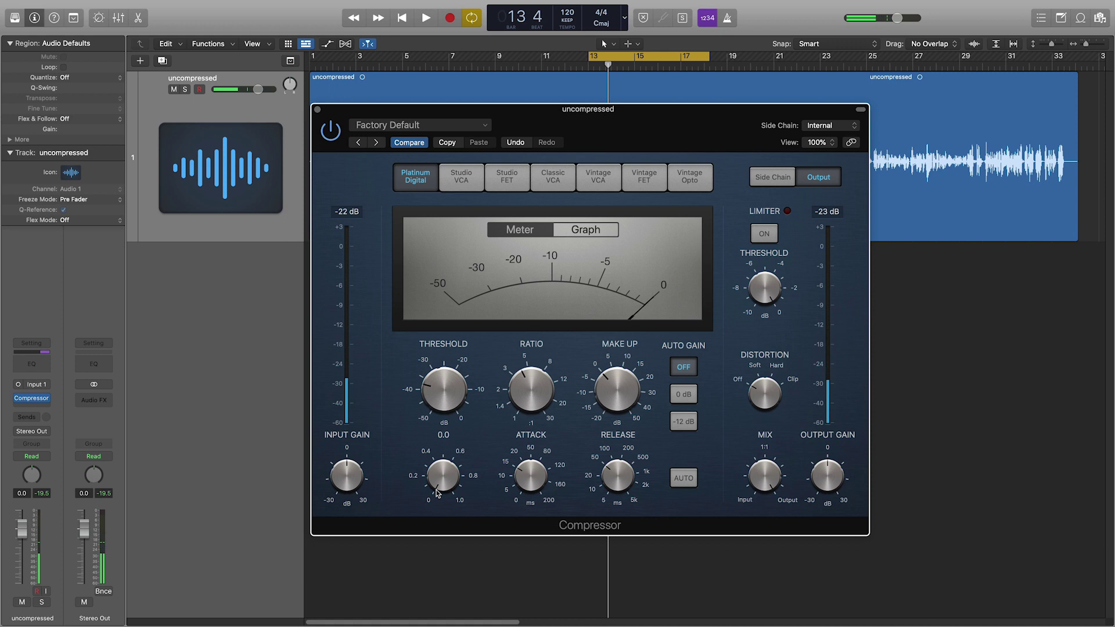
left_click_drag(456, 501, 436, 444)
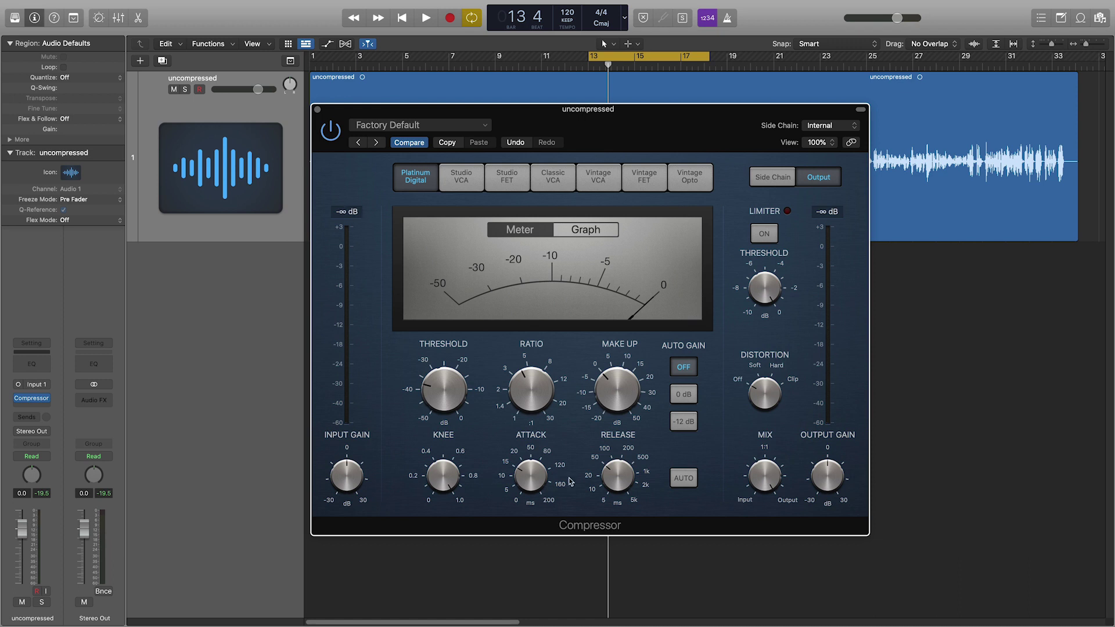
- Try the compressor's attack at 8.0 ms, 50.0 ms and its 200 ms maximum while listening to the looped vocal
mouse_move(562, 446)
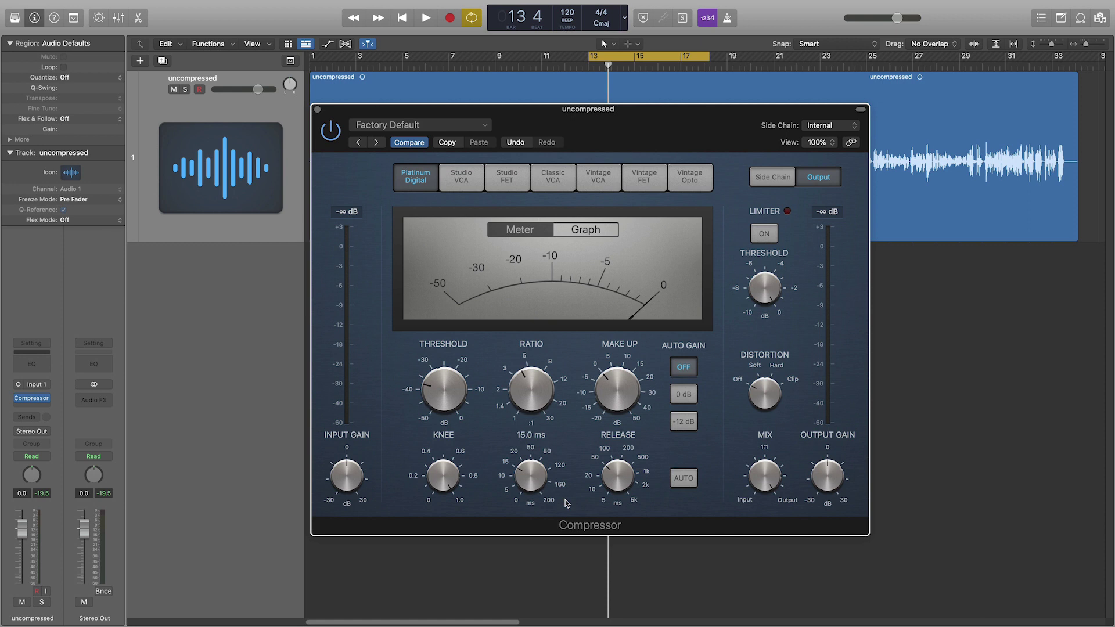
key("space")
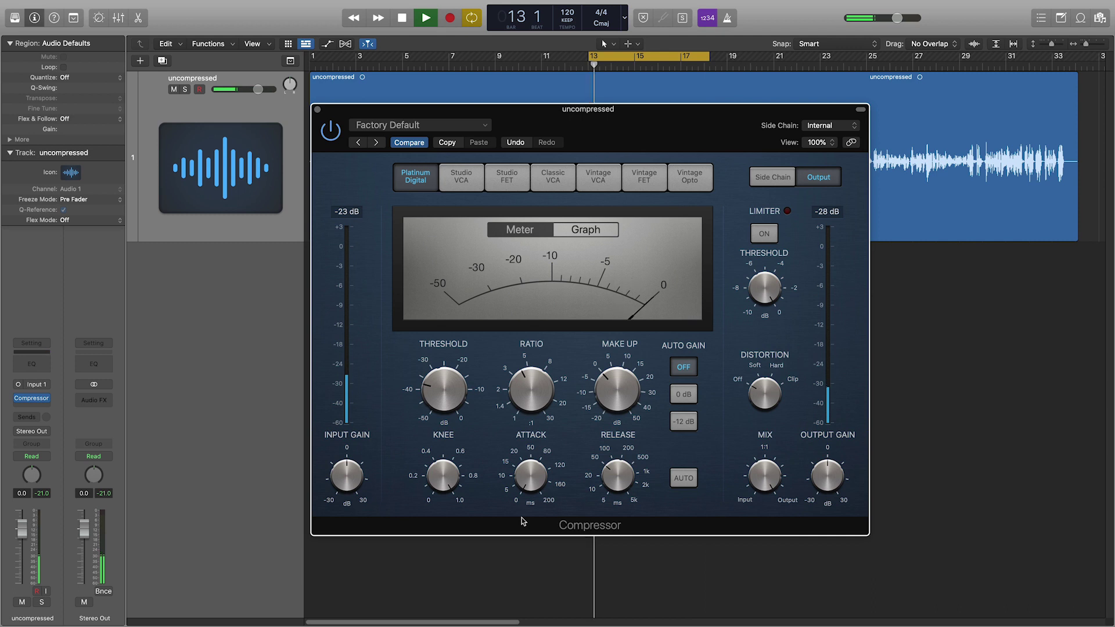
mouse_move(524, 469)
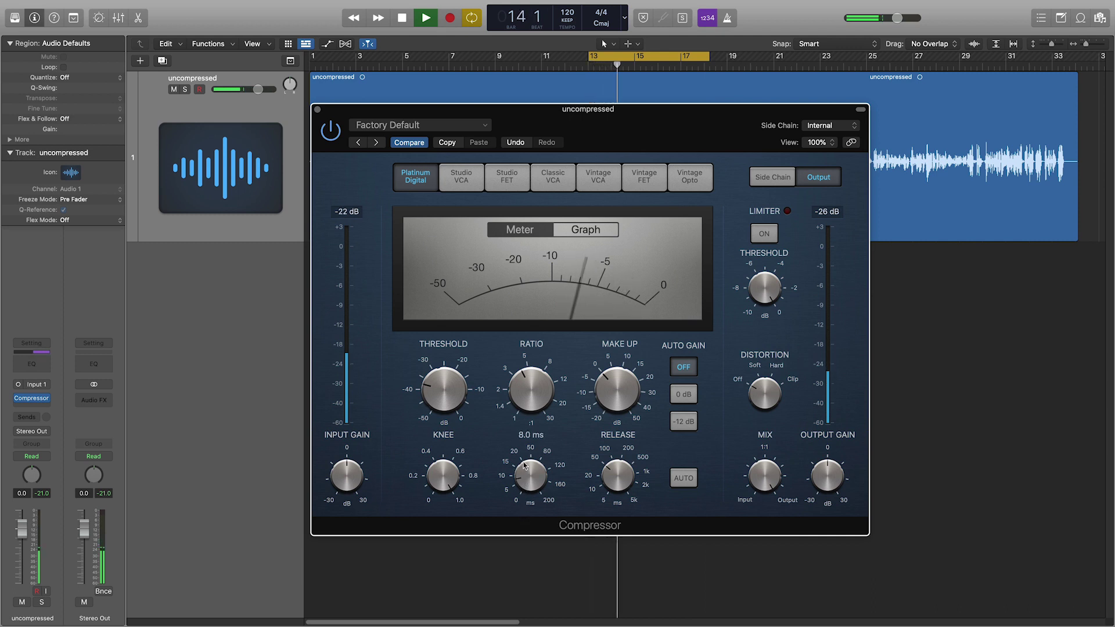
left_click(531, 447)
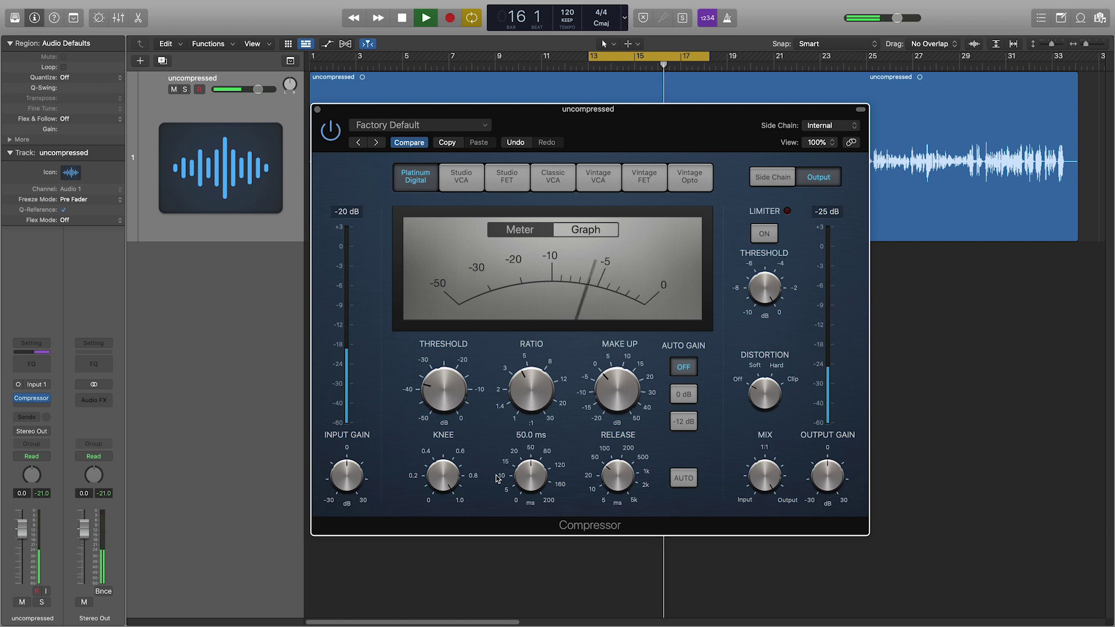
mouse_move(521, 405)
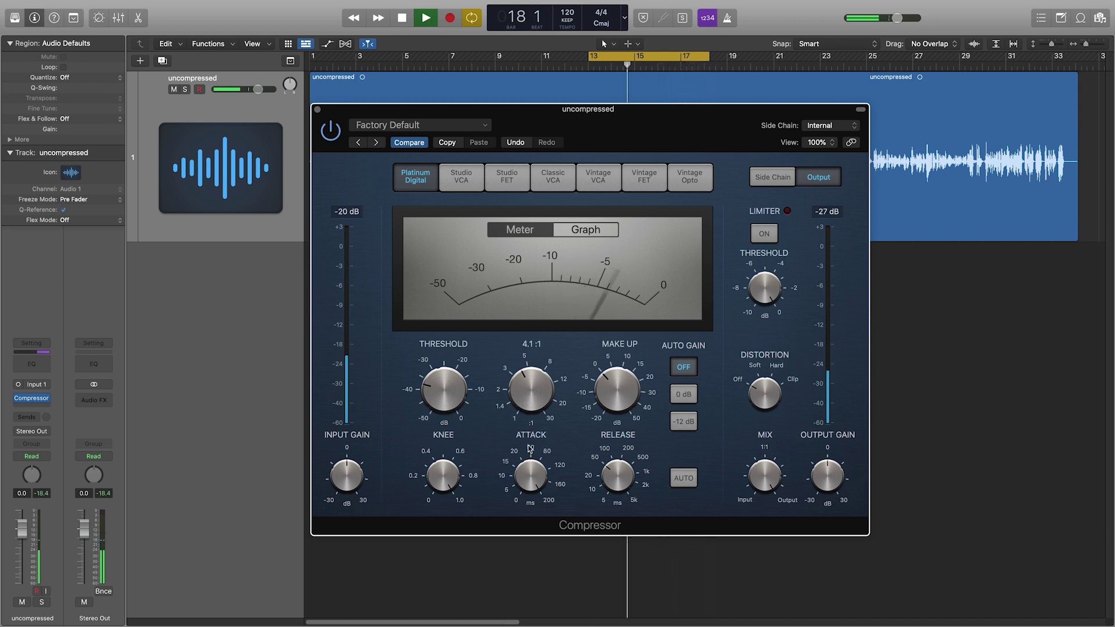
key("space")
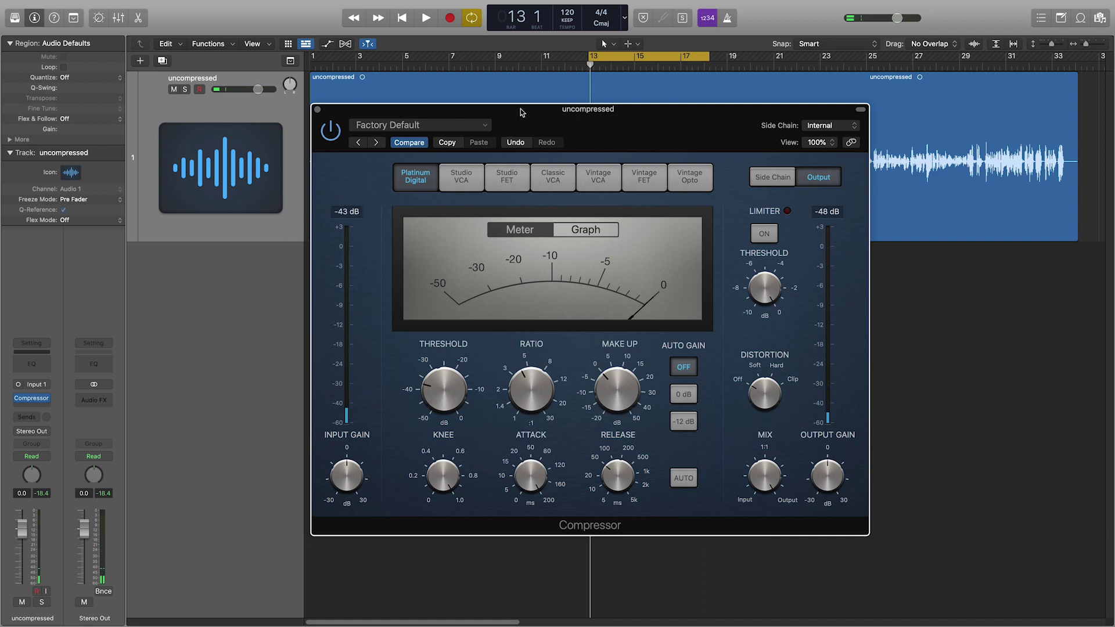
- Move the loop range to about bars 22 to 27 and play that vocal passage through the compressor
left_click_drag(521, 112, 569, 194)
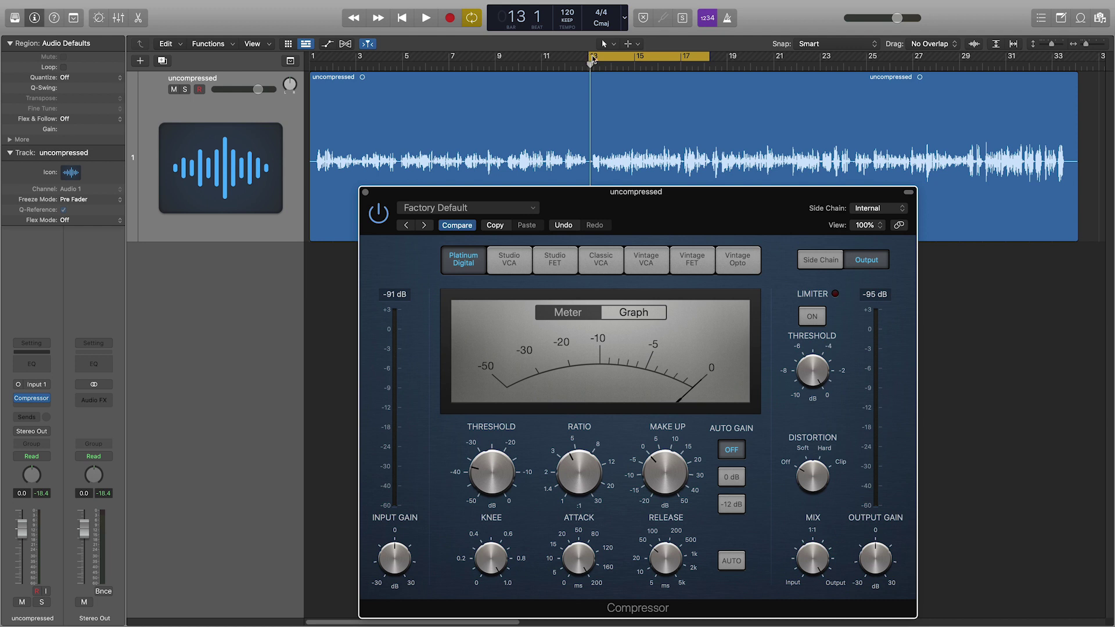
left_click_drag(631, 59, 854, 77)
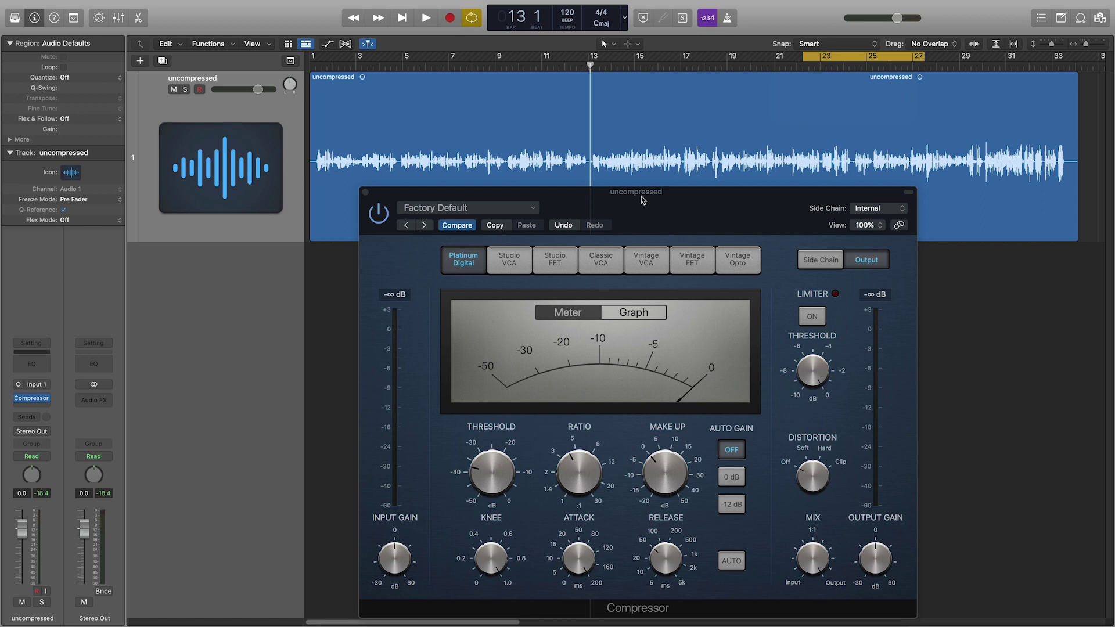
left_click_drag(641, 196, 530, 89)
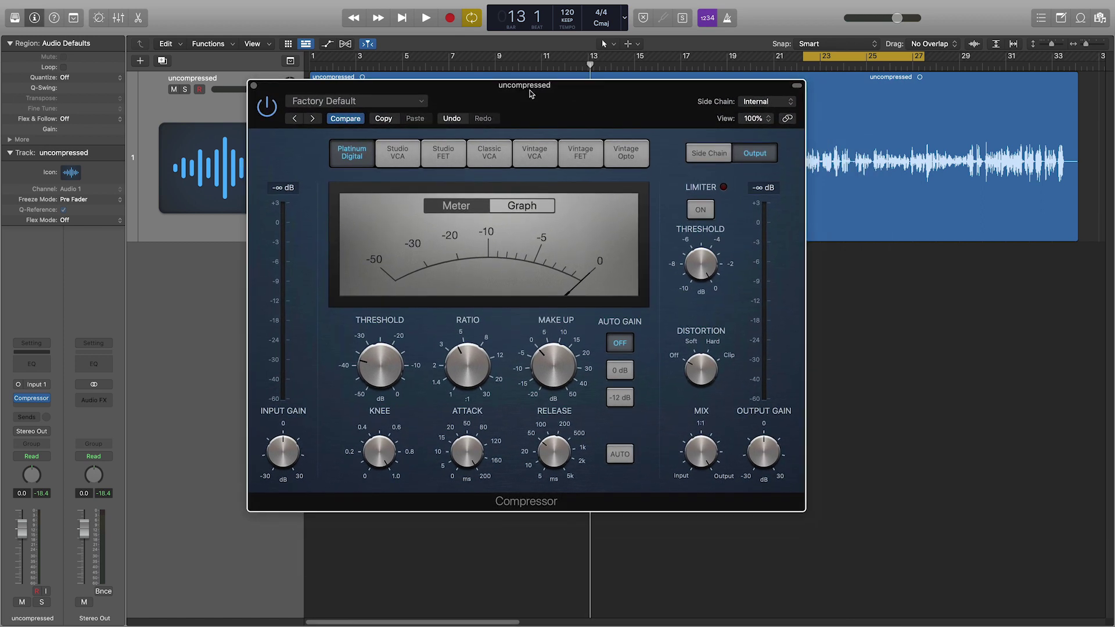
key("space")
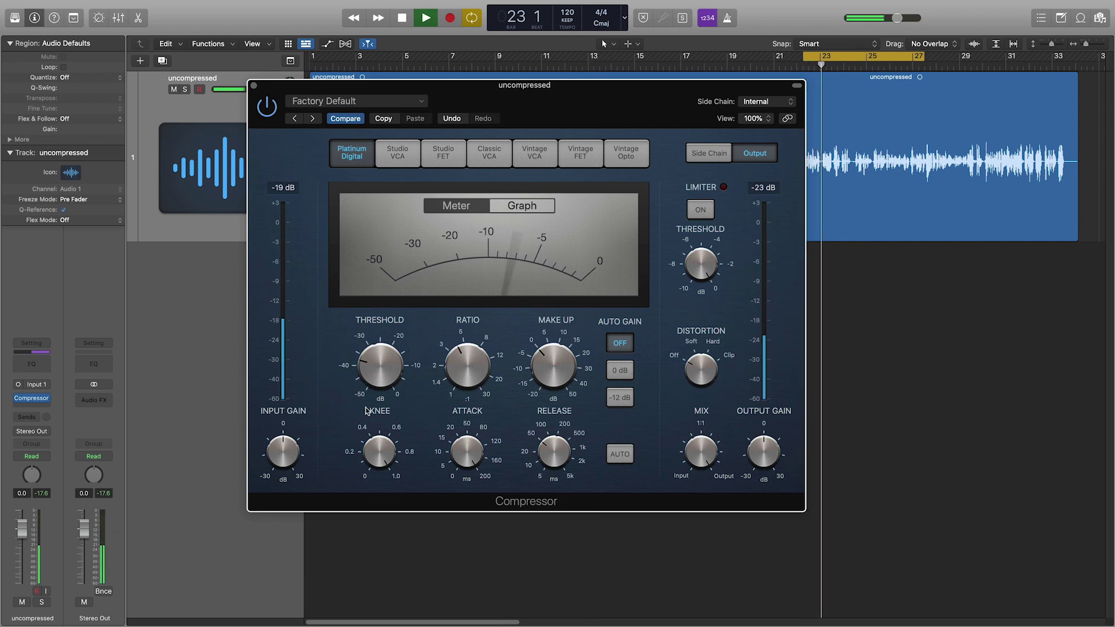
mouse_move(465, 487)
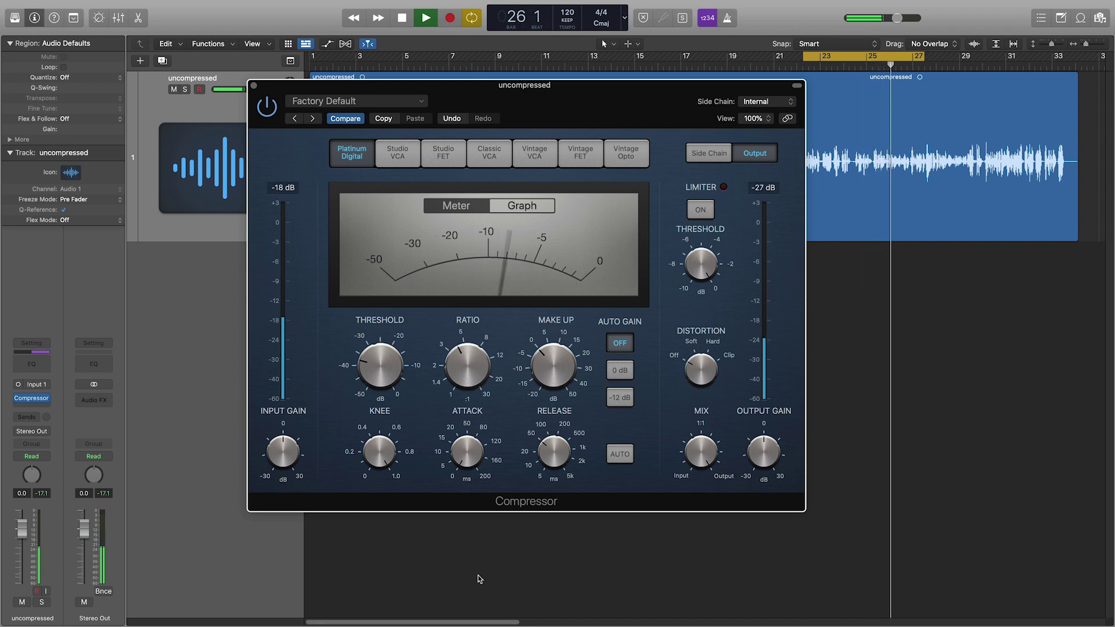
key("space")
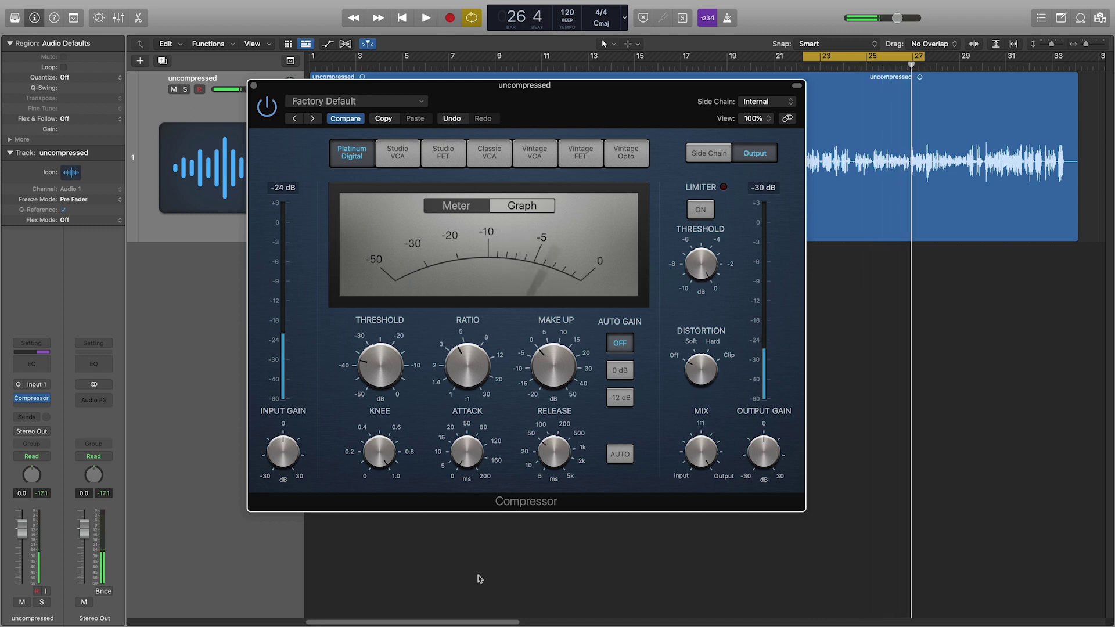
- Set the compressor's attack to 5.0 ms and shorten the loop range to about bars 23 to 25
mouse_move(457, 455)
left_click_drag(457, 455, 454, 443)
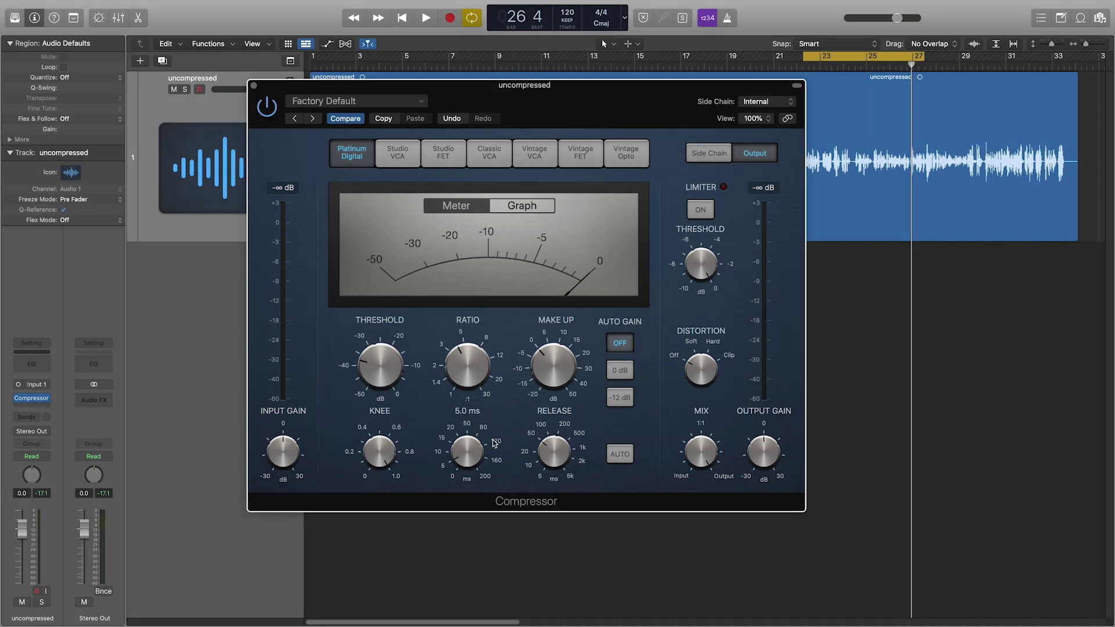
left_click_drag(926, 61, 877, 62)
left_click_drag(804, 56, 832, 58)
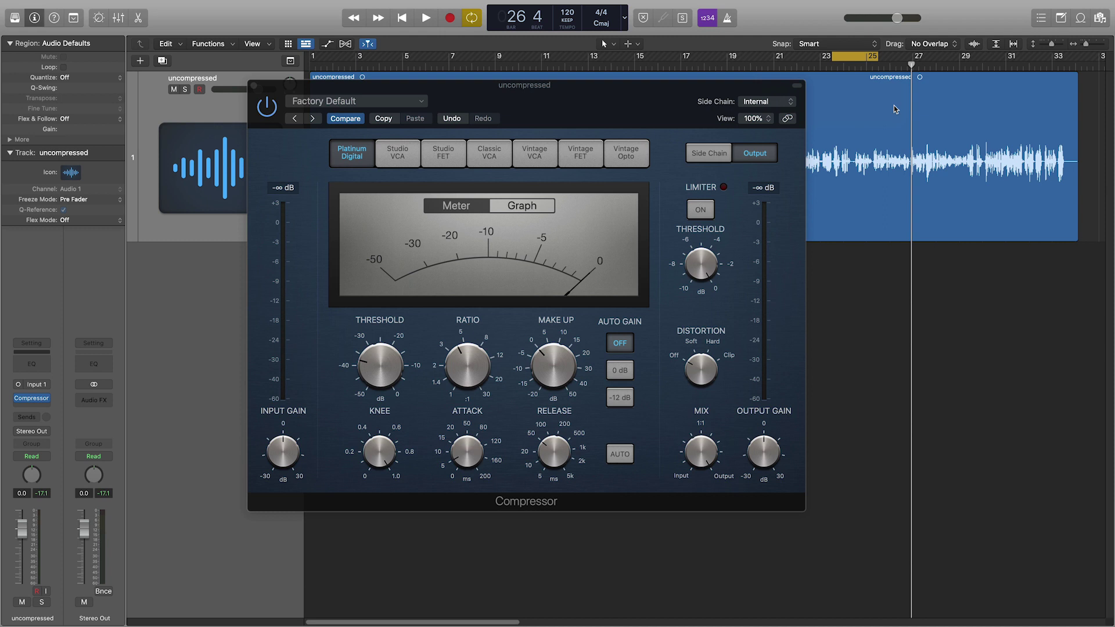
- Compare the compressor's release at 5.0 ms and at its maximum on the looped vocal, and set it to 51.0 ms
mouse_move(549, 446)
left_click(552, 449)
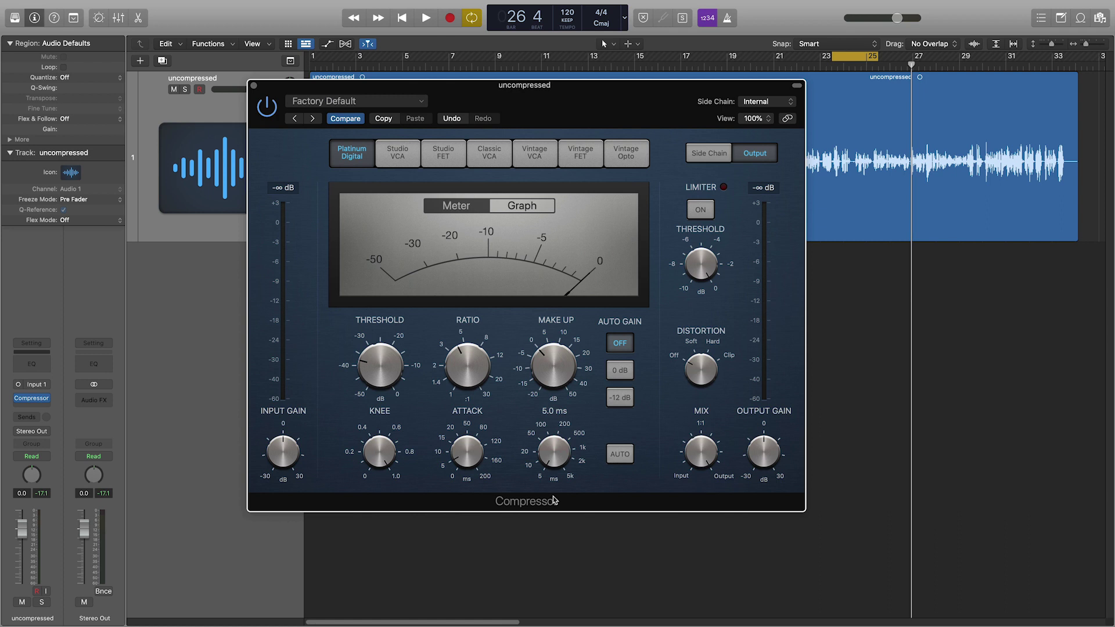
mouse_move(554, 438)
key("space")
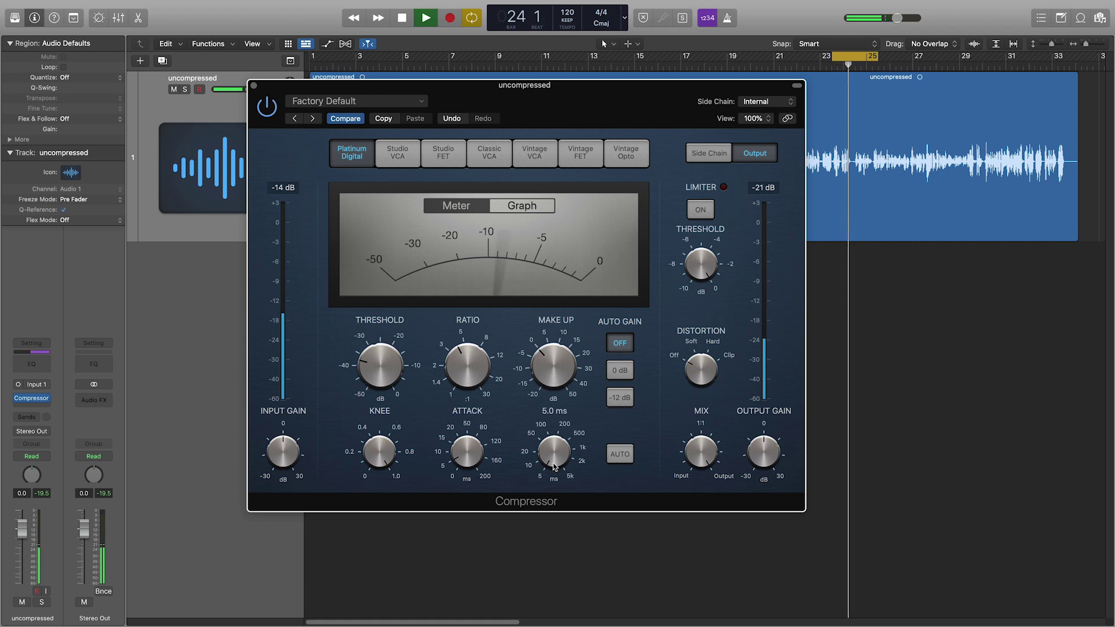
left_click_drag(551, 465, 563, 397)
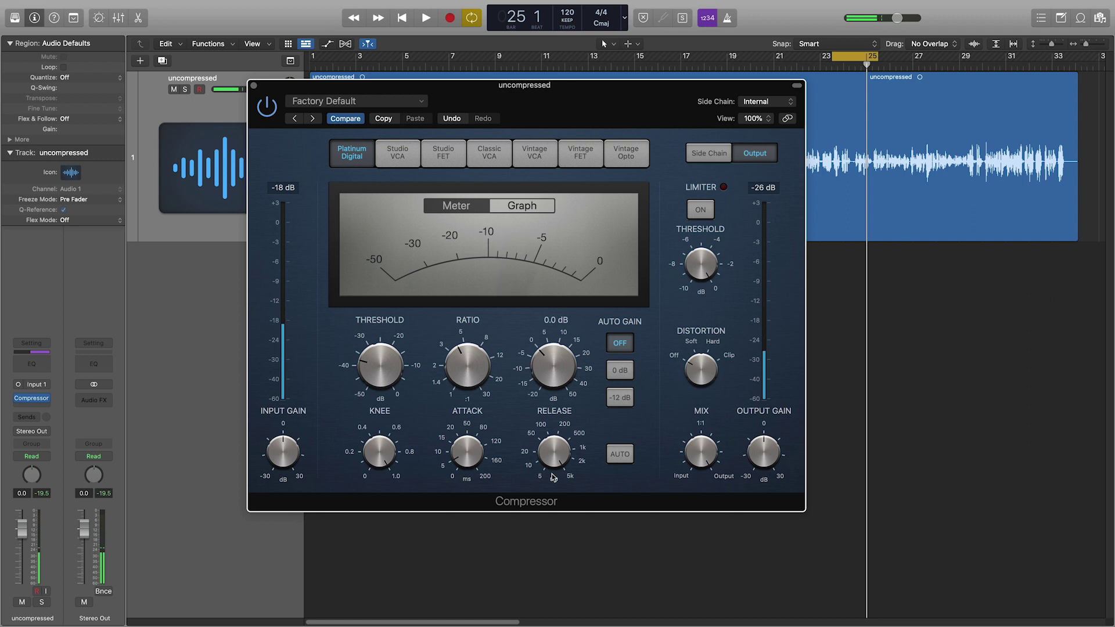
left_click_drag(548, 448, 557, 513)
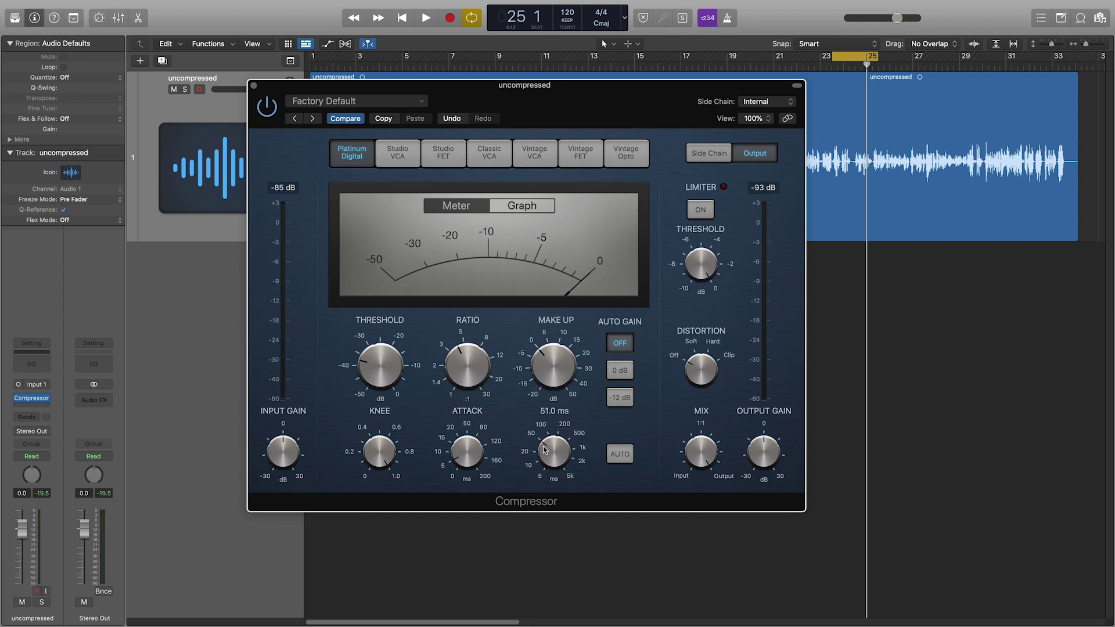
- Move the loop range to about bars 13 to 17, shifting the compressor window clear of the waveform
scroll(546, 448, "up", 1)
left_click_drag(705, 89, 812, 178)
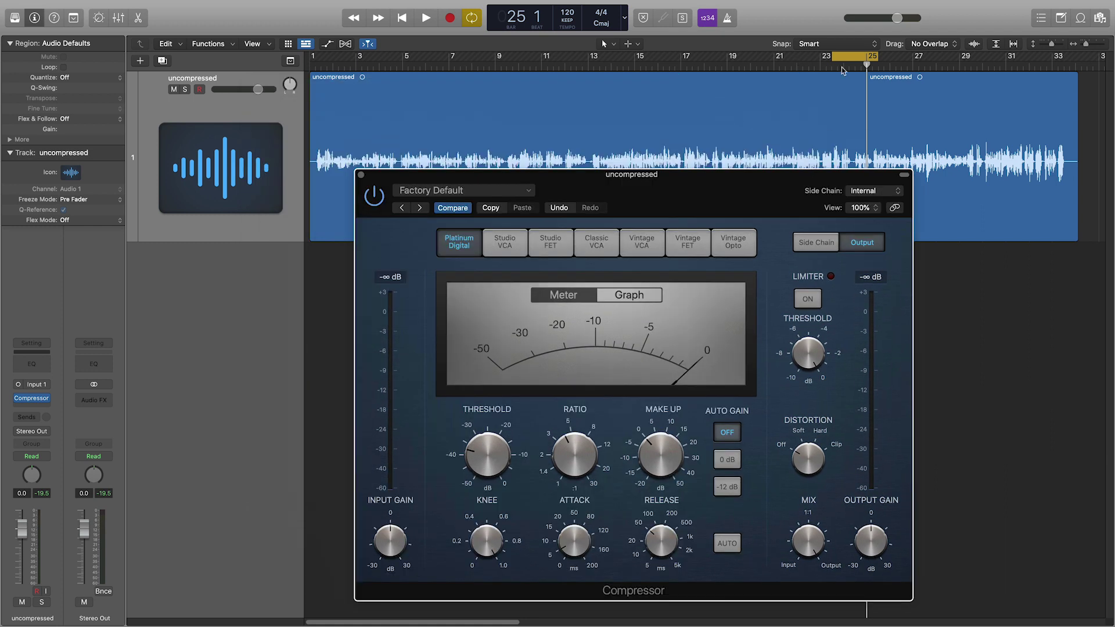
left_click_drag(852, 54, 704, 59)
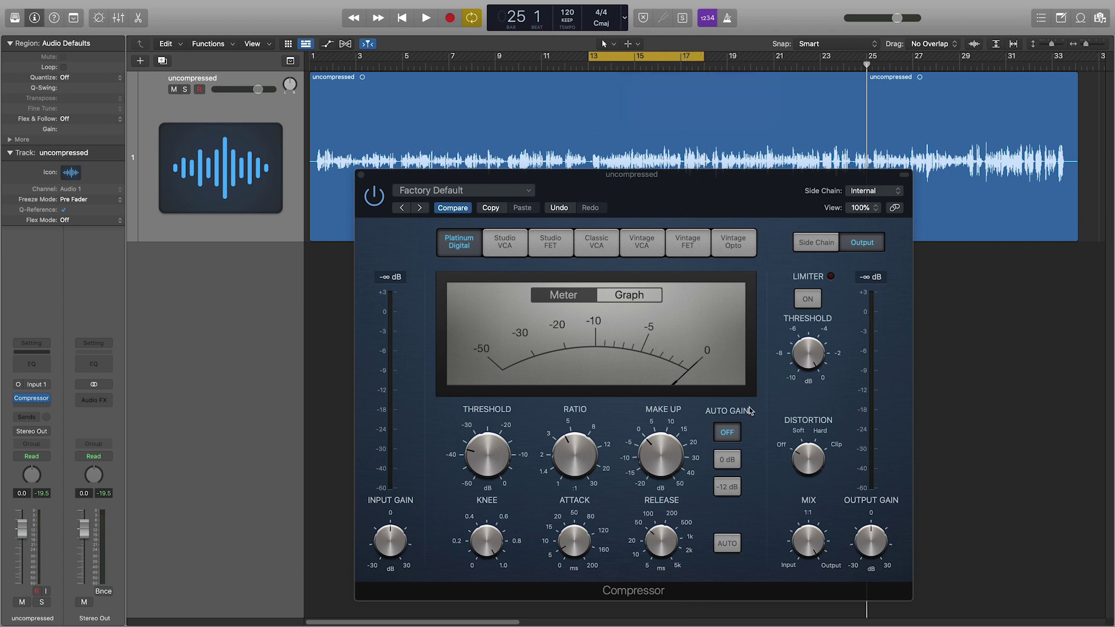
- Raise the compressor's make-up gain to 18.5 dB while playing the looped vocal
mouse_move(674, 452)
mouse_move(871, 539)
key("space")
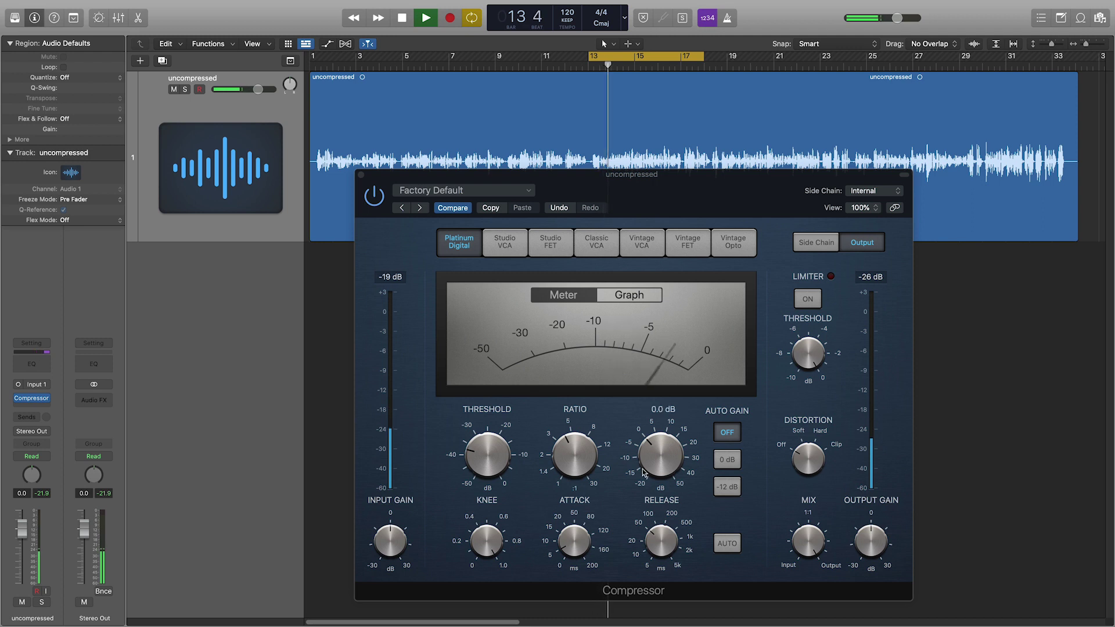
left_click_drag(651, 476, 665, 434)
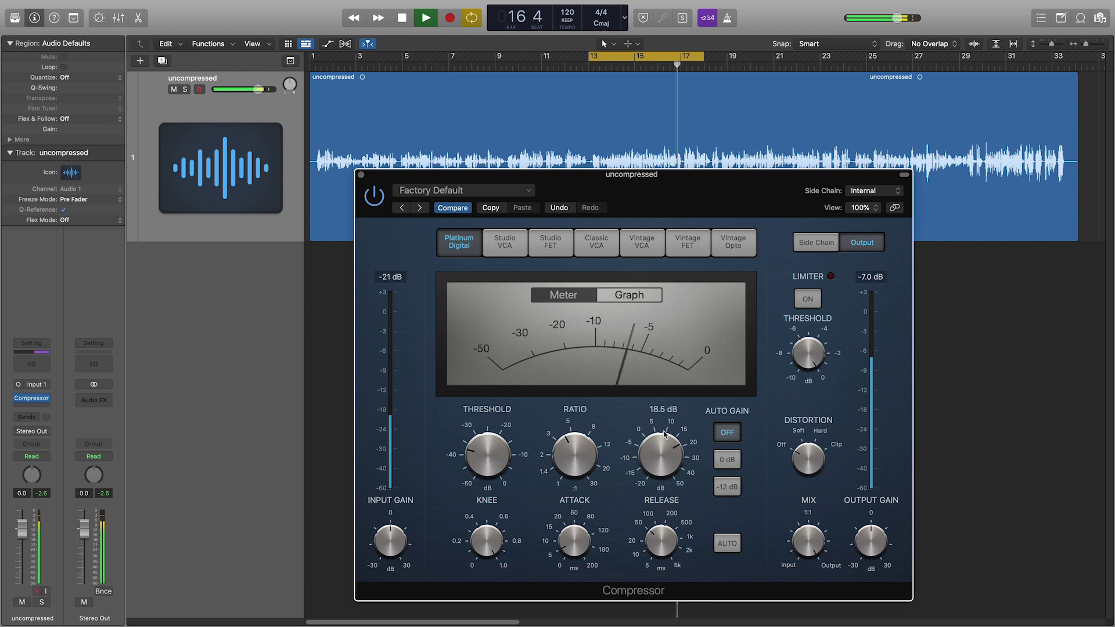
key("space")
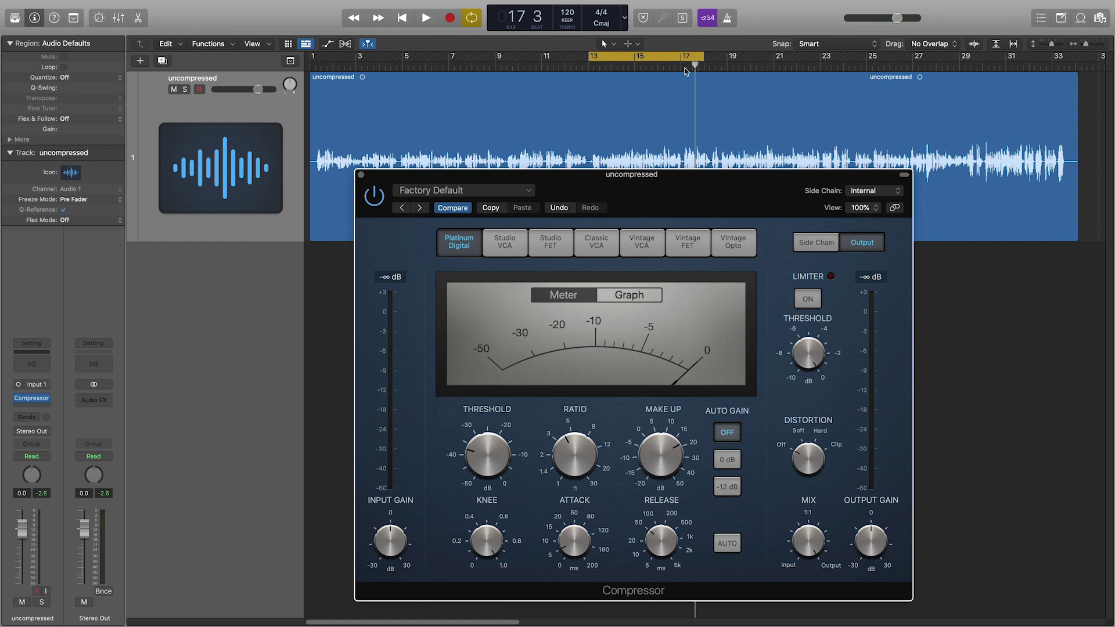
- Move the loop range to the vocal's ending at about bars 29 to 33 and play it to check the output level
left_click_drag(663, 58, 1025, 69)
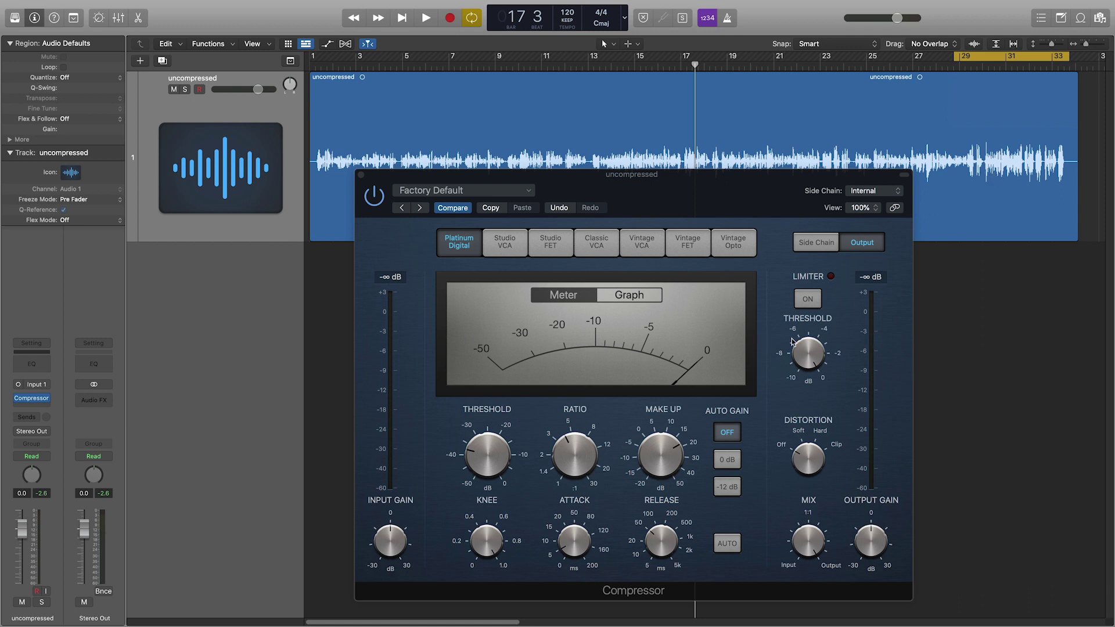
key("space")
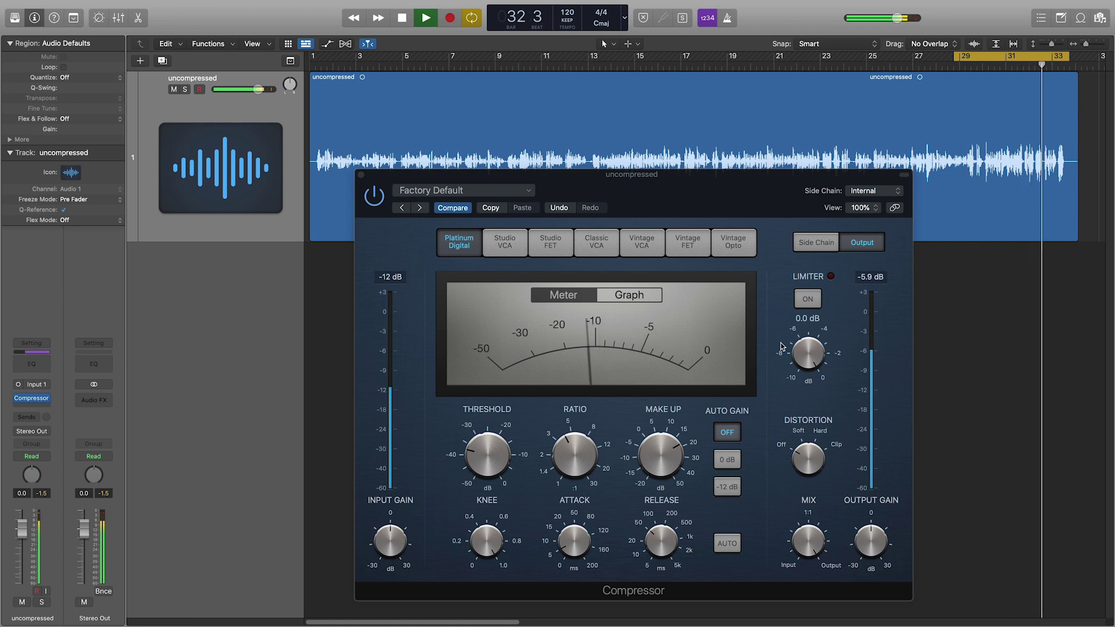
key("space")
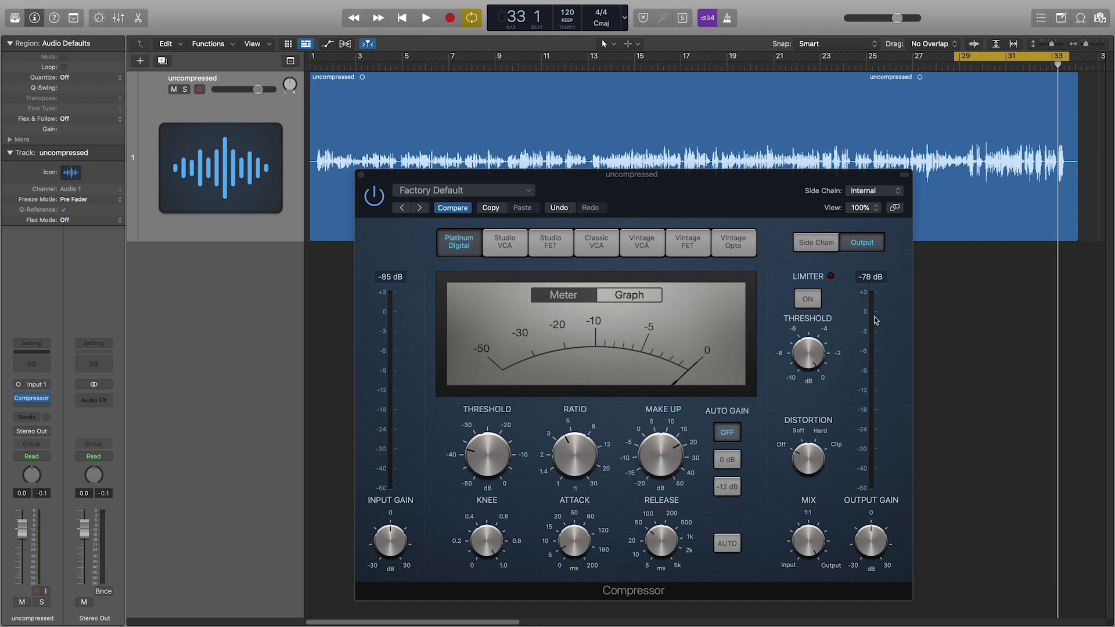
- Turn on the compressor's limiter and play the loop with its start moved to about bar 30
left_click(816, 305)
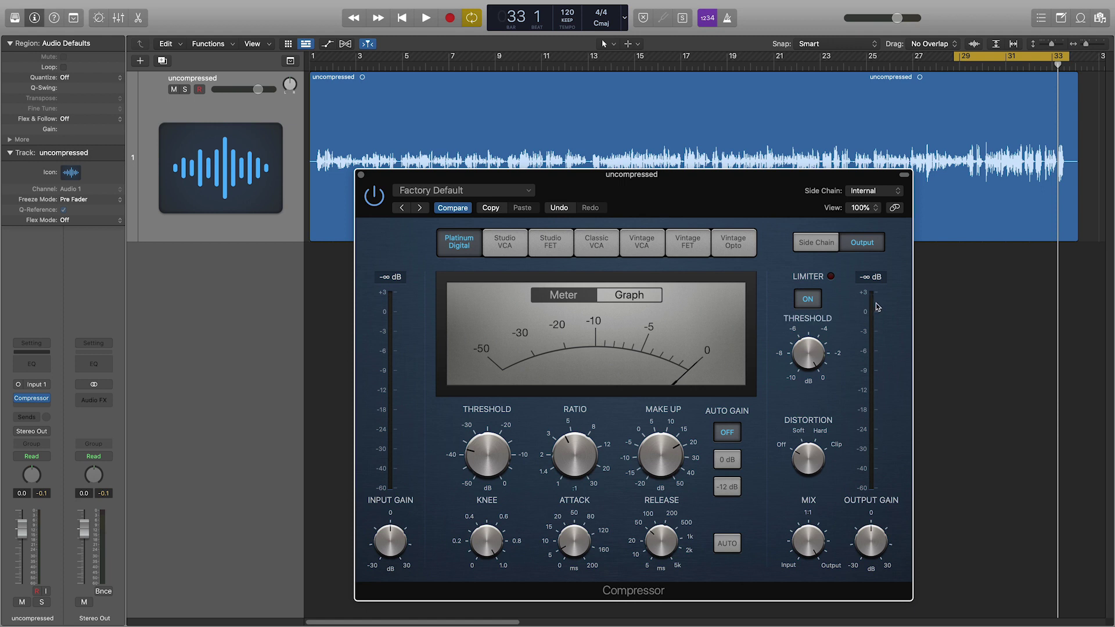
left_click_drag(955, 59, 996, 57)
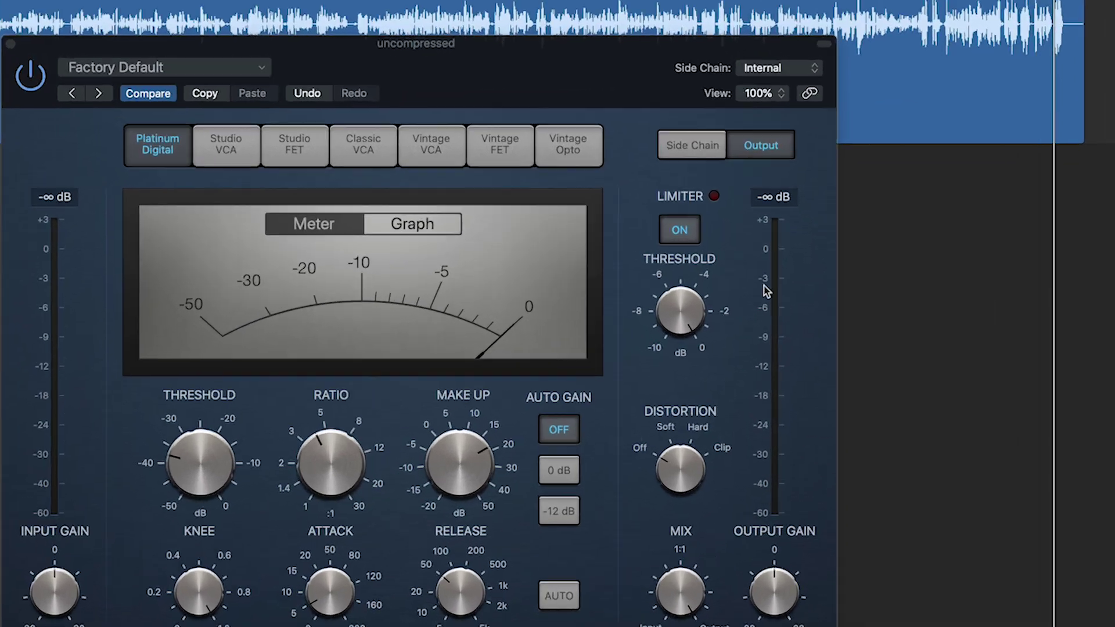
key("space")
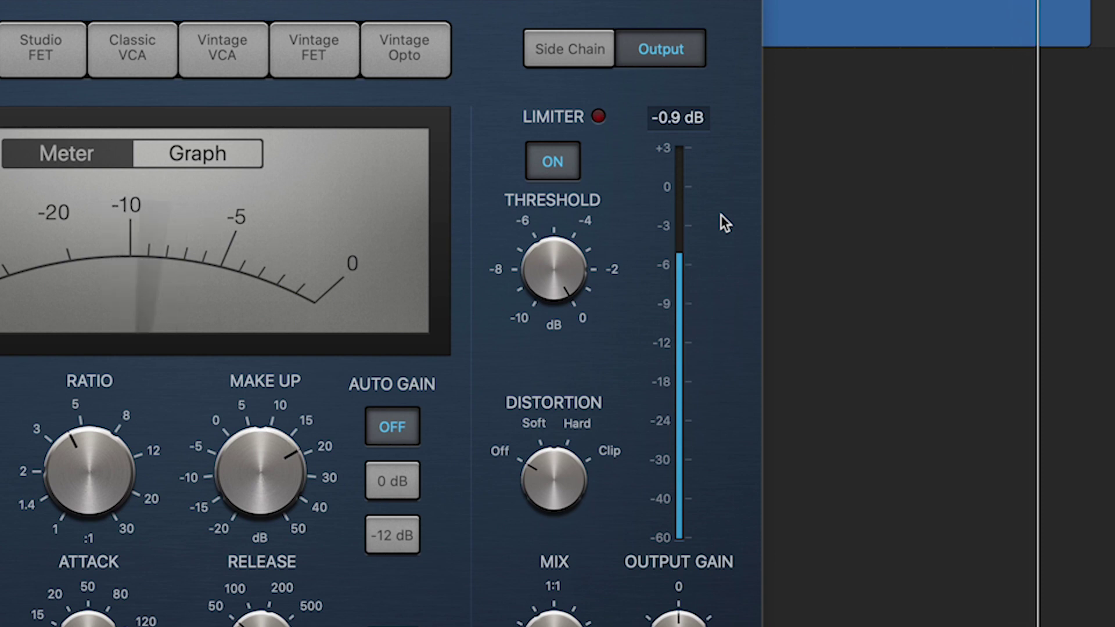
key("space")
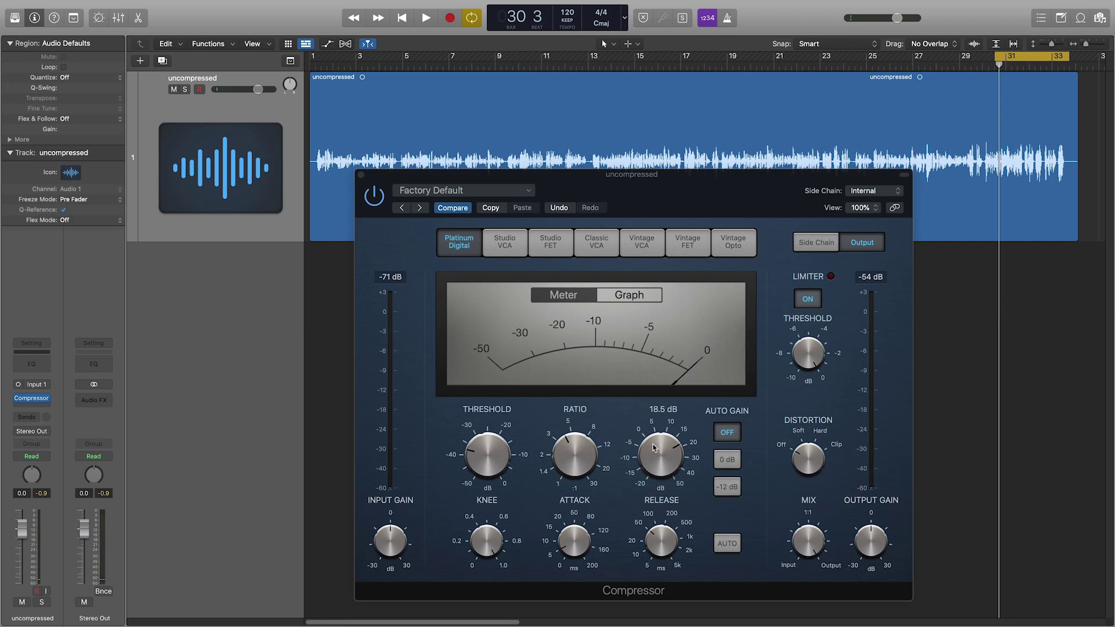
- Set the compressor's make-up gain to 18.0 dB
left_click_drag(655, 447, 654, 449)
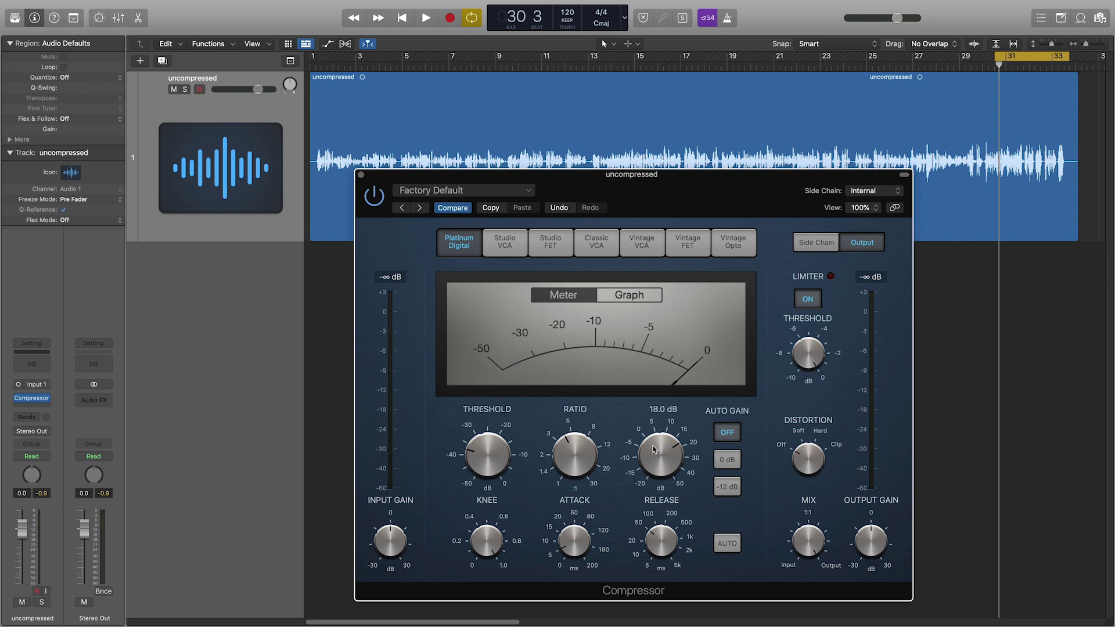
mouse_move(819, 371)
mouse_move(567, 545)
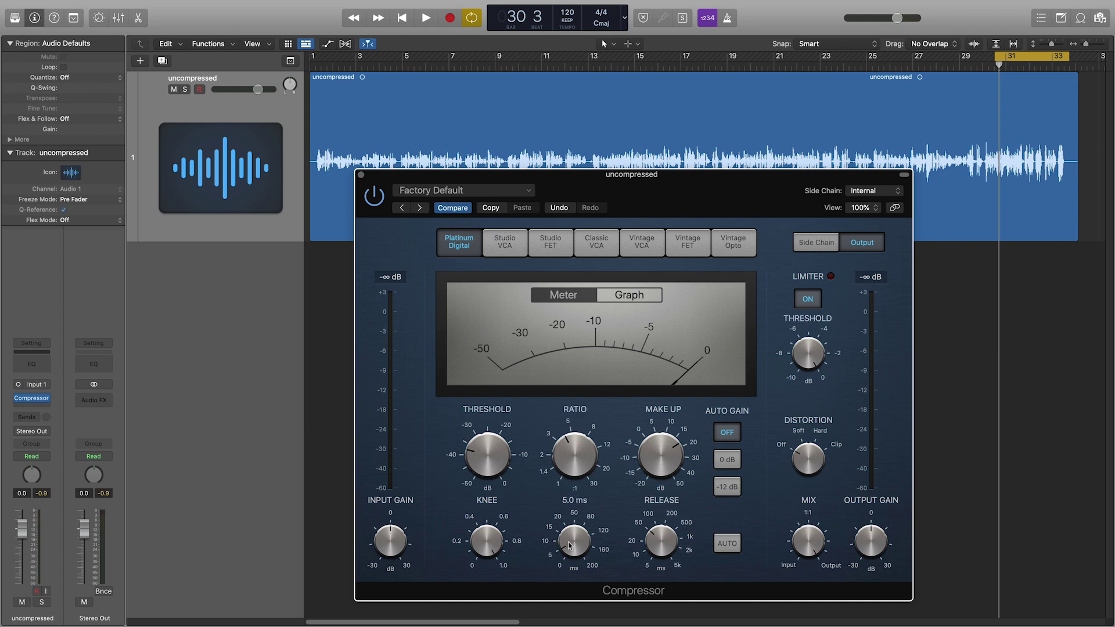